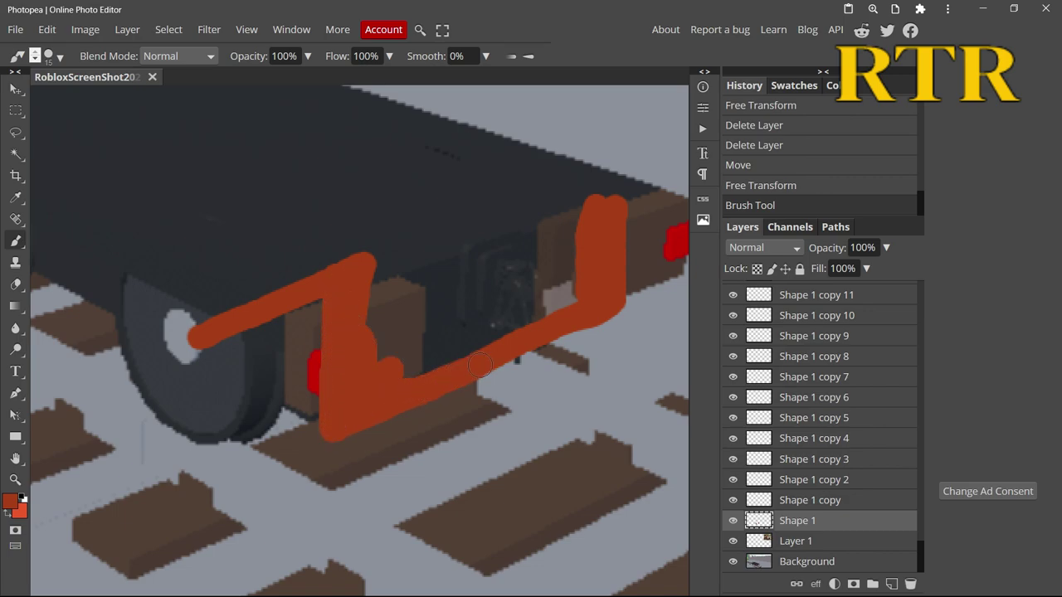
Fill the dark orange panel on the wagon's front end and extend its upper bar outward beyond the wagon.
mouse_move(622, 217)
left_mouse_down()
mouse_move(550, 236)
mouse_move(450, 335)
mouse_move(463, 354)
mouse_move(444, 331)
mouse_move(538, 268)
mouse_move(443, 318)
mouse_move(385, 292)
mouse_move(372, 269)
mouse_move(607, 180)
mouse_move(424, 285)
left_mouse_up()
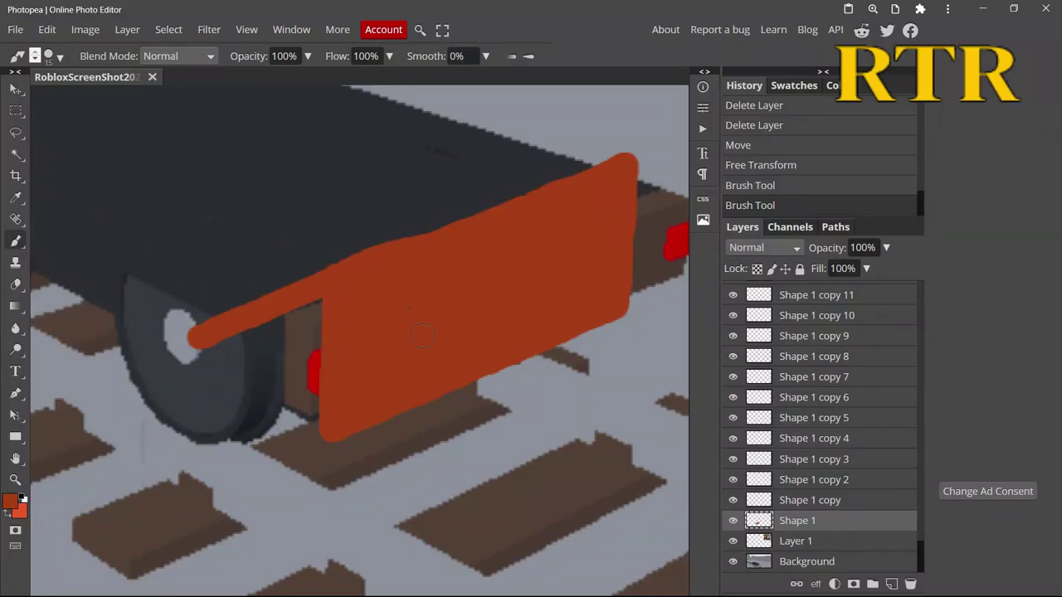
scroll(422, 335, "down", 2)
scroll(184, 440, "up", 5)
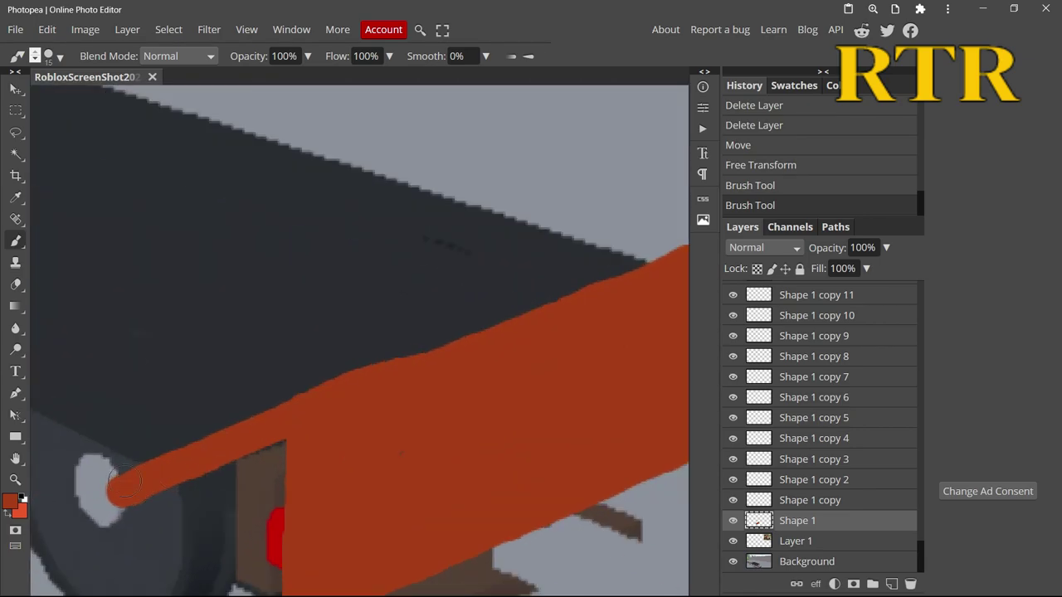
mouse_move(184, 440)
left_mouse_down()
mouse_move(608, 262)
mouse_move(173, 464)
mouse_move(574, 320)
mouse_move(579, 350)
mouse_move(340, 444)
mouse_move(583, 357)
left_mouse_up()
scroll(292, 412, "up", 3)
scroll(583, 357, "down", 5)
scroll(365, 382, "up", 5)
mouse_move(543, 286)
left_mouse_down()
mouse_move(581, 357)
mouse_move(390, 414)
left_mouse_up()
scroll(369, 362, "down", 5)
scroll(370, 362, "up", 5)
Trim the ends and rough edges of the dark orange bar with the Eraser.
left_click(15, 284)
mouse_move(315, 415)
left_mouse_down()
mouse_move(296, 509)
mouse_move(299, 373)
left_mouse_up()
scroll(299, 373, "down", 5)
scroll(381, 433, "up", 5)
left_click_drag(382, 433, 498, 369)
scroll(498, 369, "down", 5)
scroll(432, 307, "up", 5)
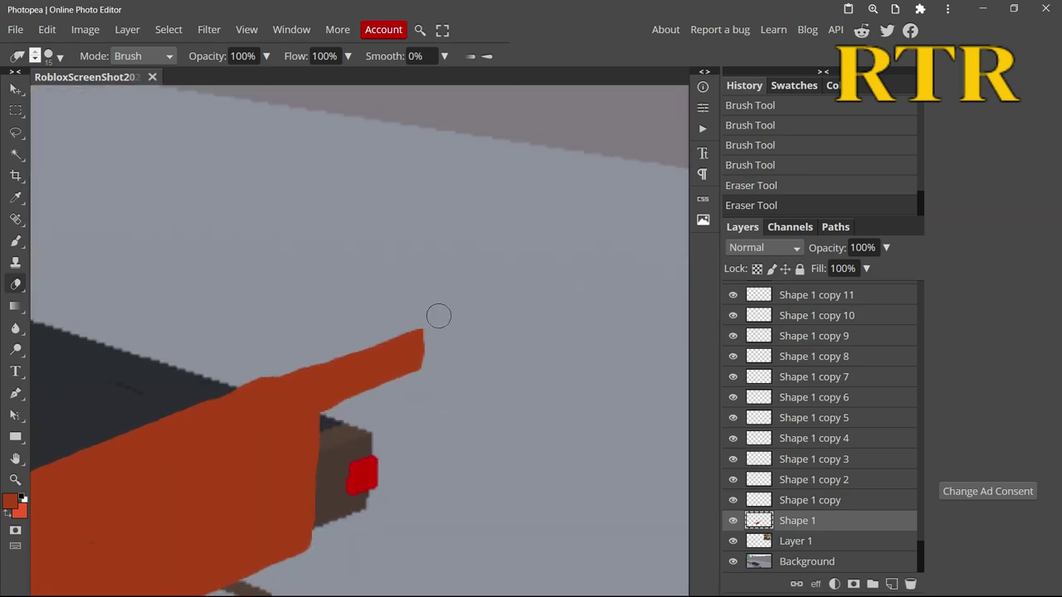
scroll(439, 316, "down", 5)
scroll(332, 398, "up", 3)
Choose dark grey 53504e for the brush and move the Shape 1 copy layer below Shape 1.
left_click(809, 500)
left_click(10, 501)
left_click(134, 299)
left_click(400, 351)
key("b")
left_click_drag(810, 501, 773, 533)
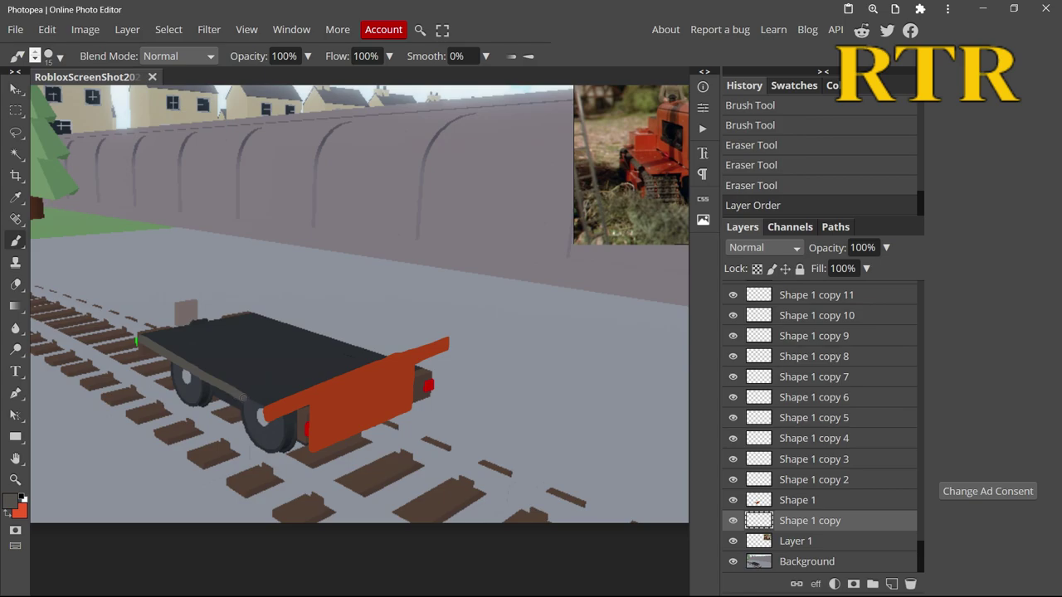
Paint the dark grey outline of a crawler track along the wagon's near side on Shape 1 copy.
left_click_drag(272, 455, 273, 456)
scroll(274, 457, "down", 3)
scroll(274, 489, "up", 5)
mouse_move(274, 493)
left_mouse_down()
mouse_move(199, 462)
mouse_move(100, 379)
left_mouse_up()
scroll(100, 379, "down", 3)
scroll(249, 332, "up", 5)
Enlarge the brush to 80 px and fill the crawler track outline with dark grey.
left_click(49, 55)
left_click_drag(133, 98, 168, 103)
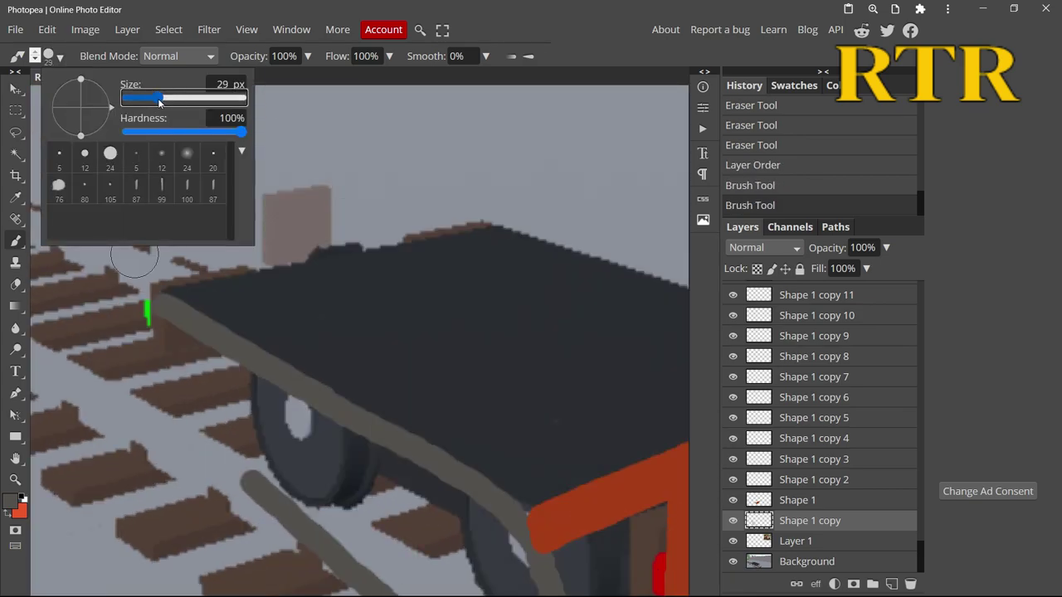
mouse_move(156, 359)
left_mouse_down()
mouse_move(451, 536)
mouse_move(500, 370)
mouse_move(521, 407)
mouse_move(290, 252)
left_mouse_up()
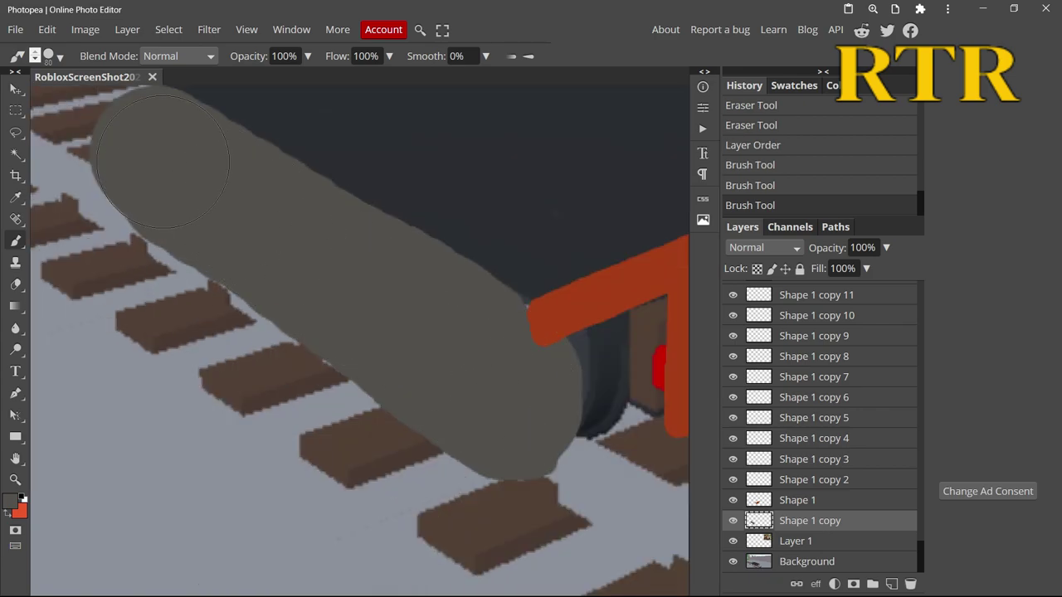
left_click_drag(164, 163, 158, 166)
Clean up the edges of the grey crawler track with the Eraser.
scroll(248, 332, "down", 3)
scroll(249, 332, "up", 3)
key("e")
left_click_drag(498, 436, 236, 284)
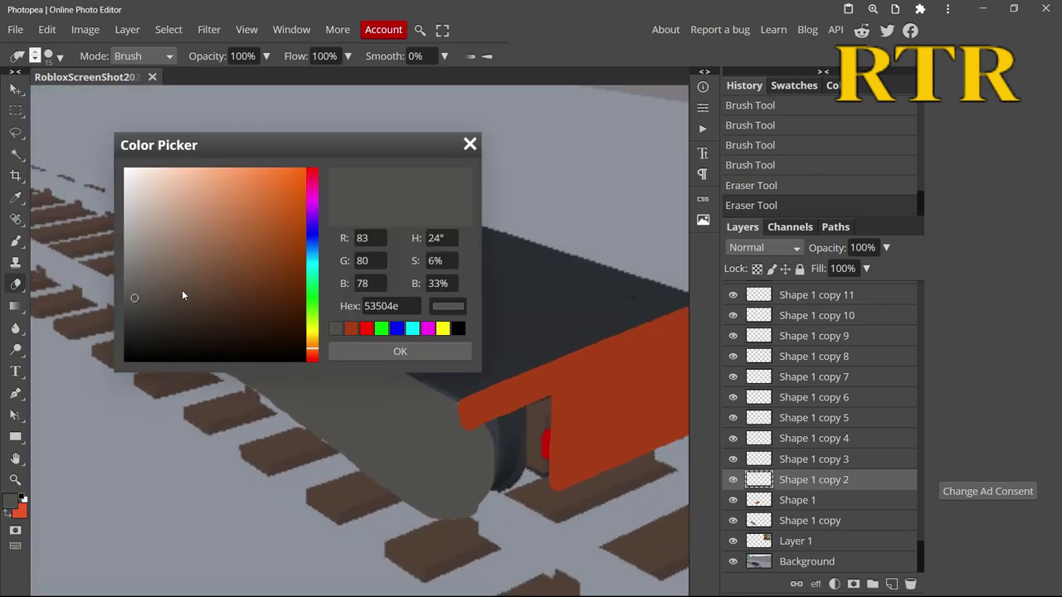
Accept the grey brush colour for the track's depth and move Shape 1 copy 2 below Shape 1 copy.
left_click(334, 349)
key("b")
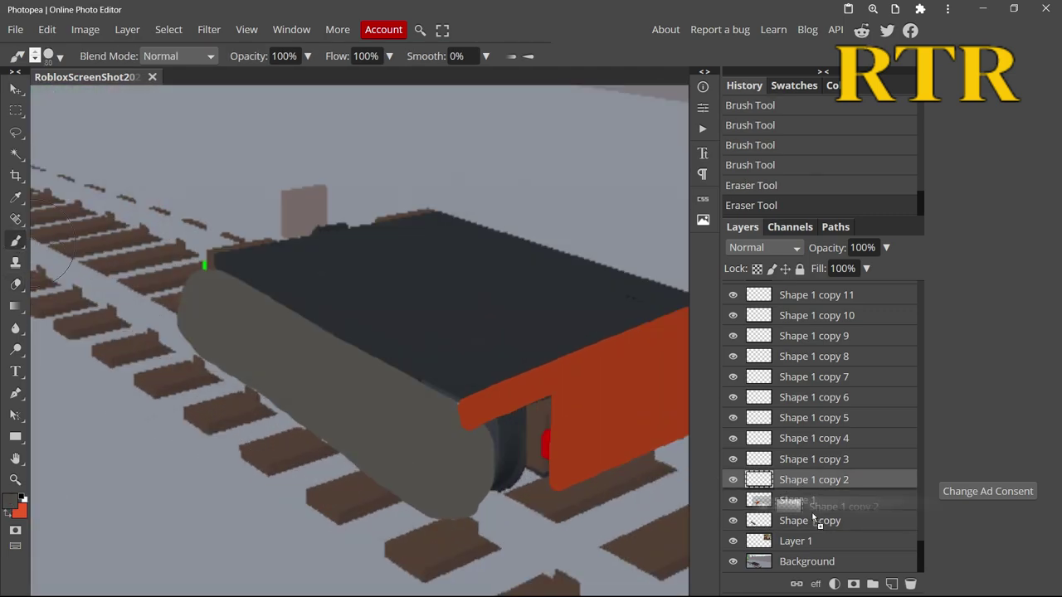
key("ctrl+bracketleft")
key("ctrl+bracketleft")
Paint the crawler track's inner side and top in the second grey on Shape 1 copy 2.
left_click_drag(496, 472, 506, 444)
scroll(464, 459, "down", 5)
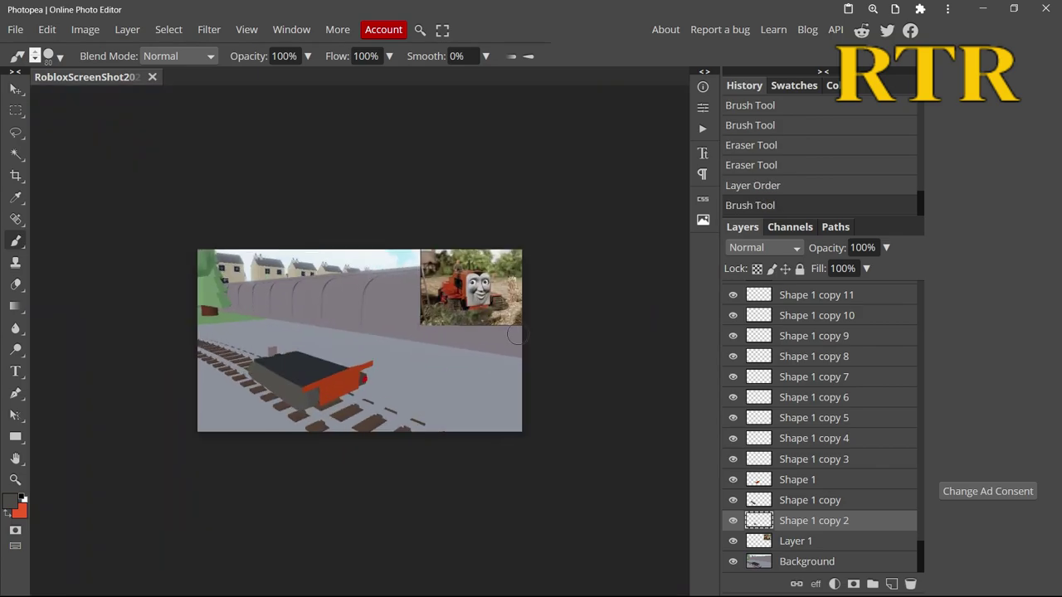
scroll(279, 423, "up", 6)
left_click_drag(264, 384, 315, 377)
scroll(315, 377, "down", 5)
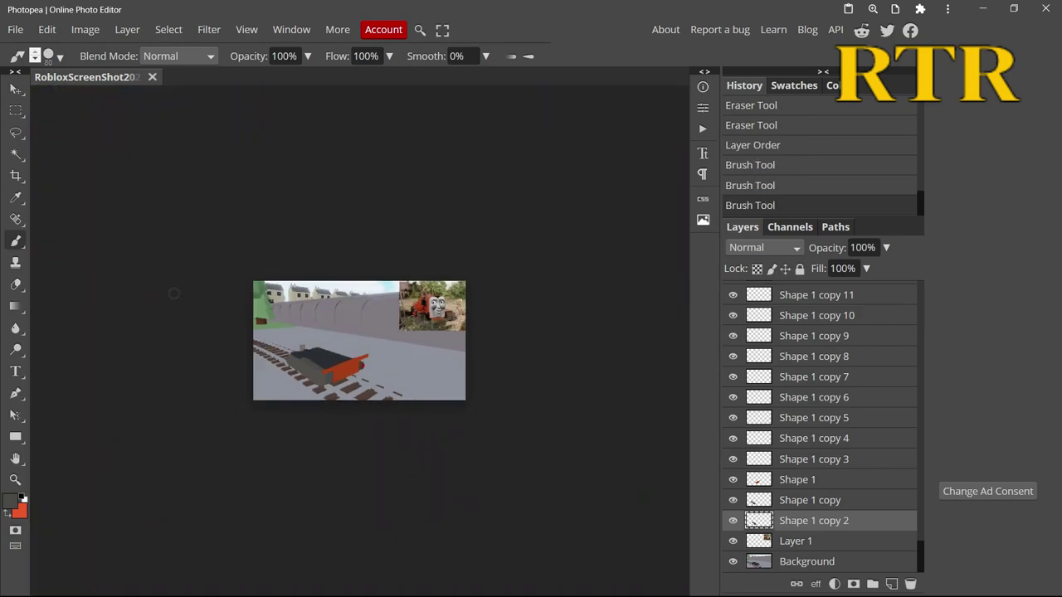
scroll(108, 356, "up", 6)
left_click(120, 470)
scroll(121, 470, "down", 5)
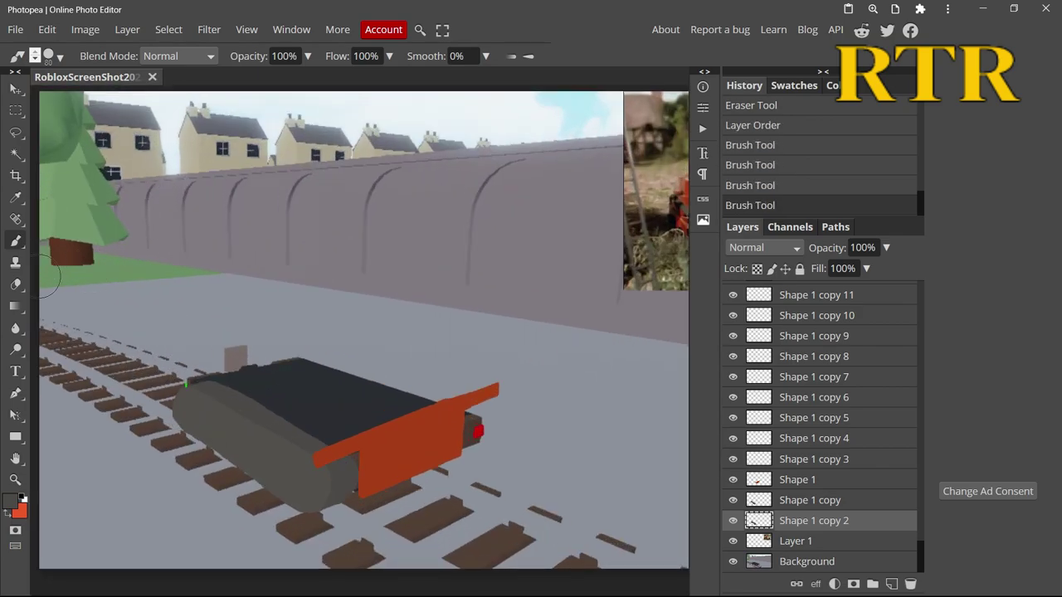
Touch up the inner front edge of the track's grey side with the Eraser and Brush.
key("e")
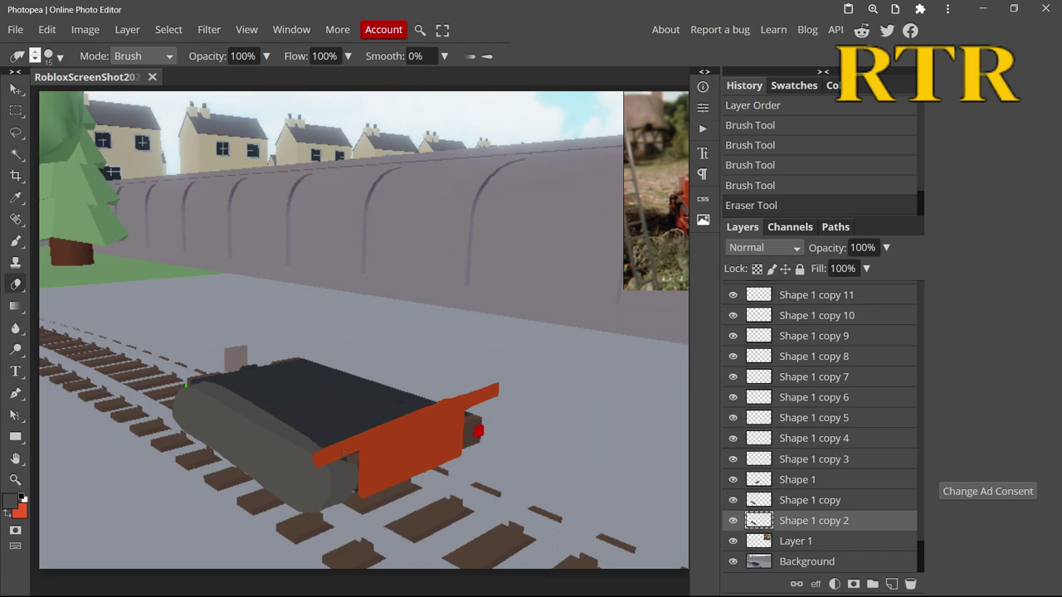
scroll(344, 456, "up", 3)
key("b")
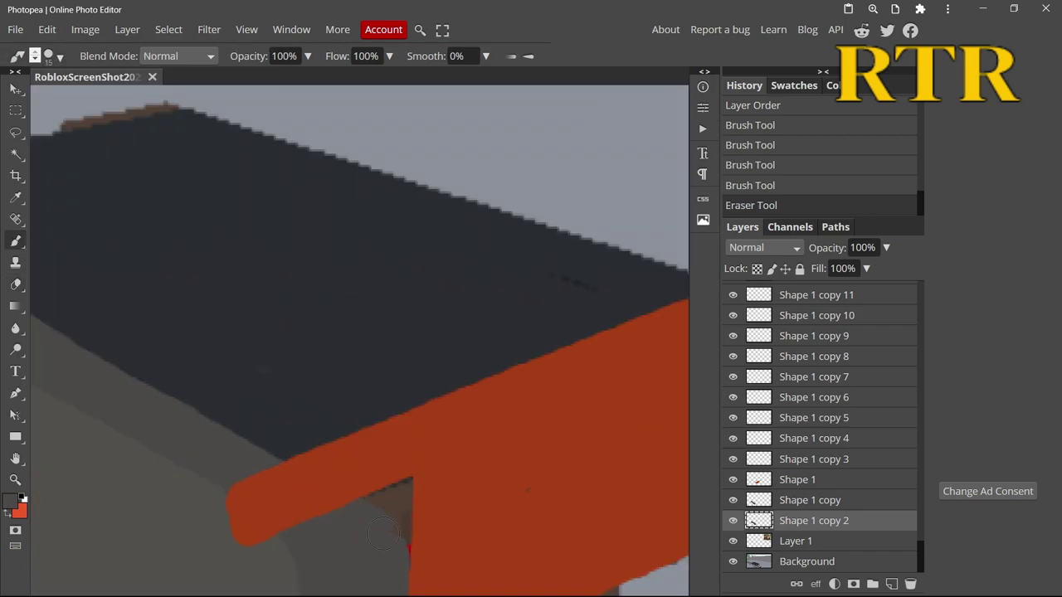
left_click(377, 528)
scroll(378, 529, "down", 5)
Erase the whole dark orange front panel from the Shape 1 layer.
left_click(797, 480)
key("e")
scroll(332, 348, "up", 5)
left_click_drag(319, 390, 330, 334)
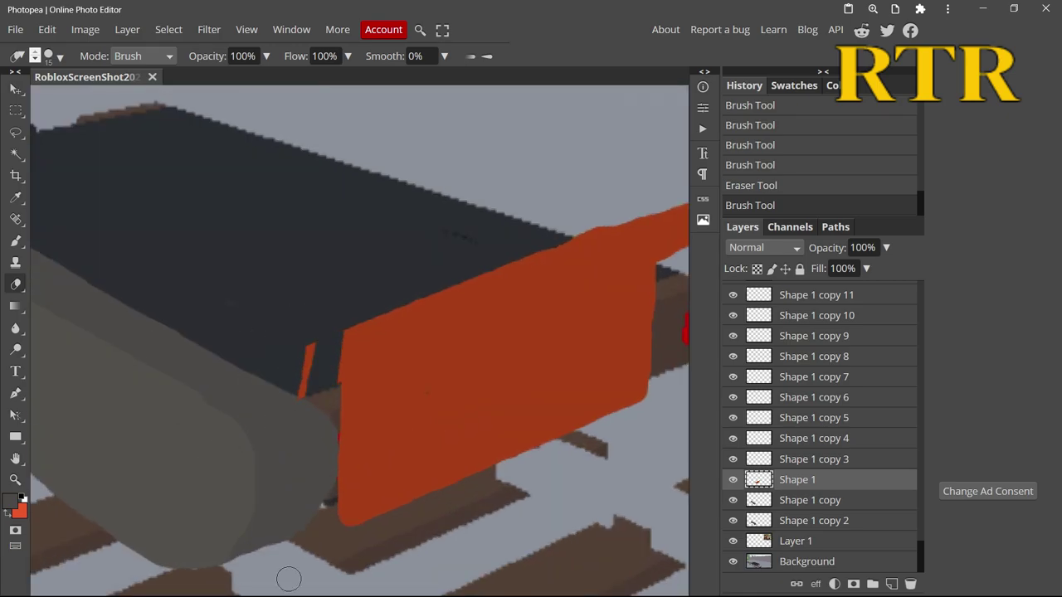
left_click_drag(357, 465, 343, 296)
left_click_drag(414, 373, 609, 206)
scroll(420, 363, "down", 5)
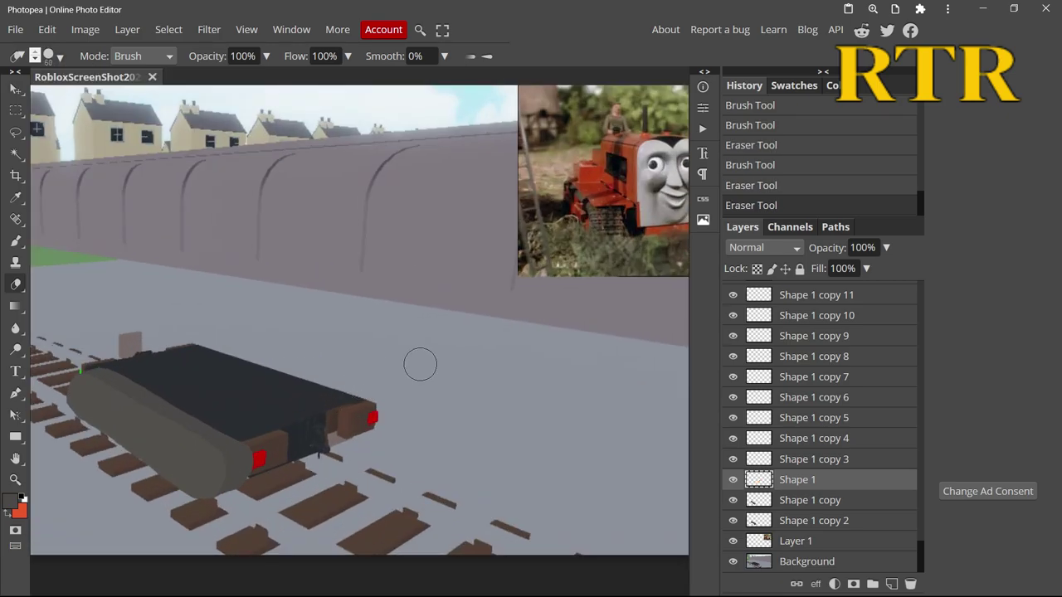
Paint an L-shaped outline in orange ea5624 at the wagon's front end on Shape 1 copy 4.
scroll(390, 423, "up", 5)
left_click(390, 423, "ctrl")
key("b")
left_click(788, 185)
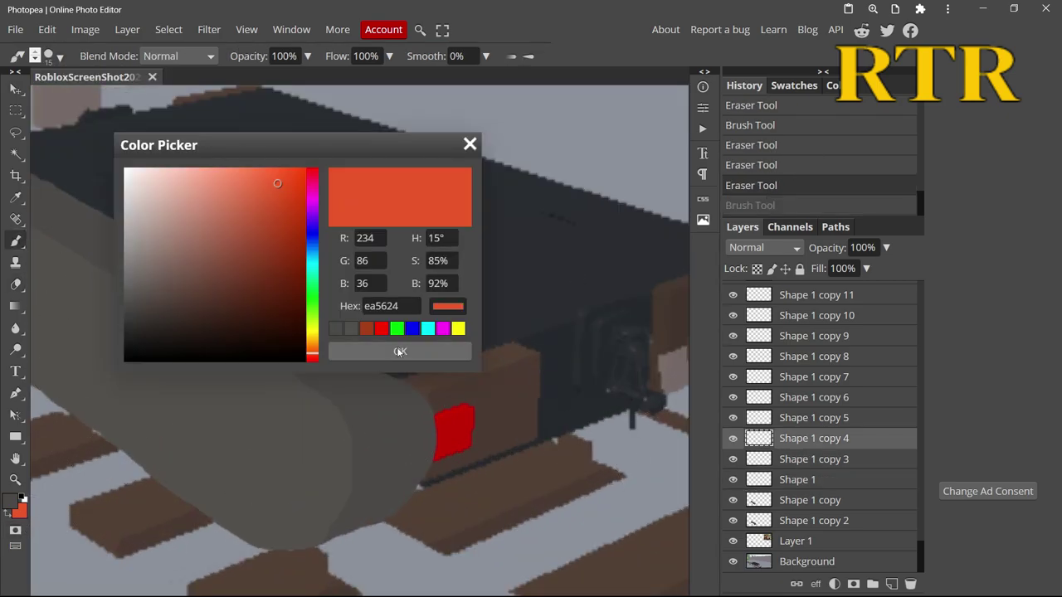
left_click_drag(507, 518, 511, 447)
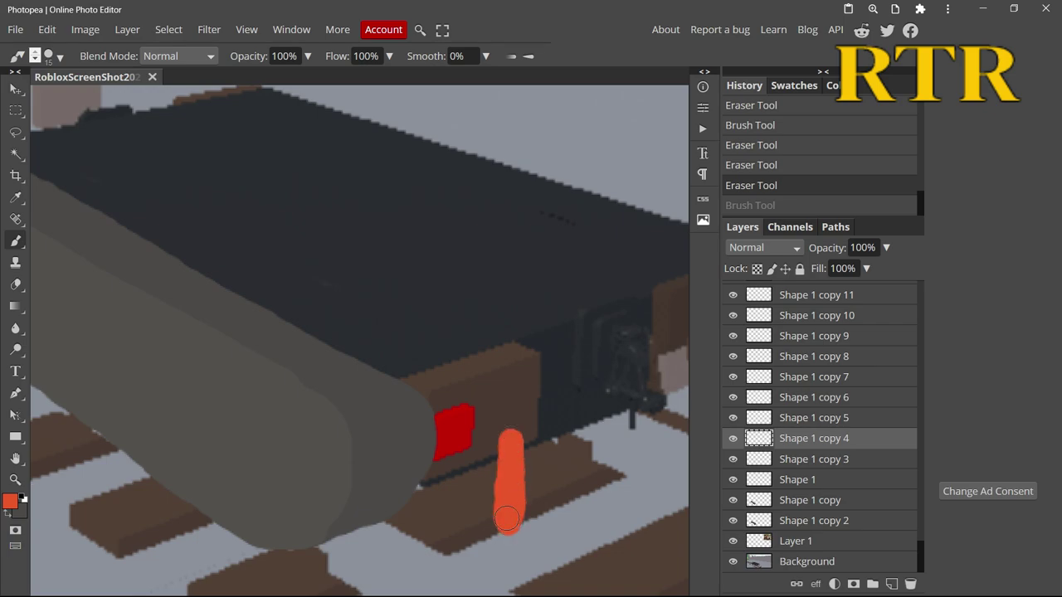
left_click_drag(506, 518, 509, 365)
left_click_drag(506, 521, 622, 477)
key("ctrl+0")
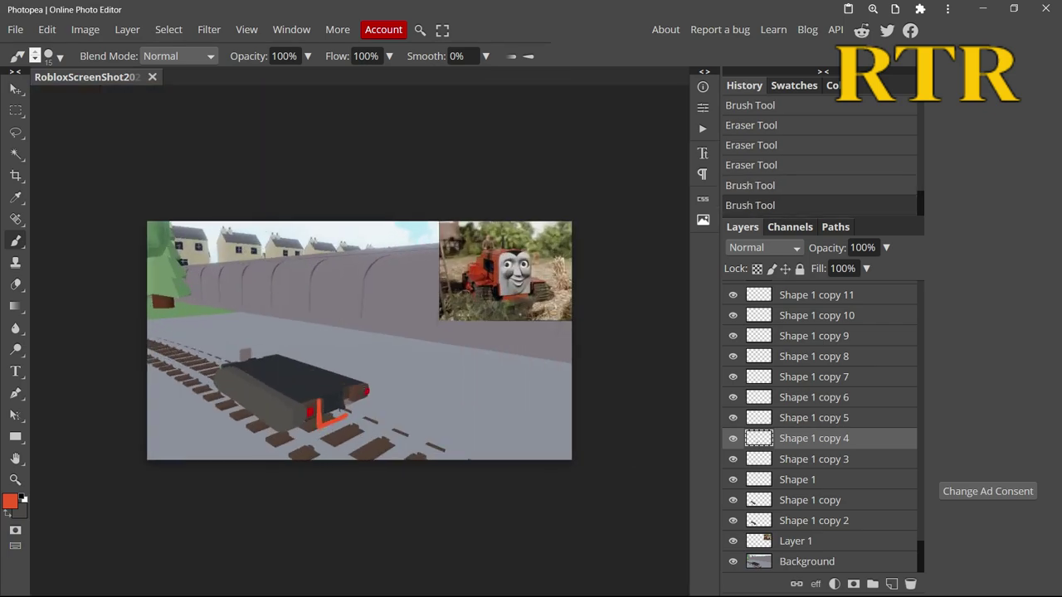
Cover the rails around the wagon with ground grey on Shape 1 copy 5 using a 67 px brush, and place that layer directly above Background.
key("ctrl+plus")
key("alt+bracketright")
left_click(10, 501)
left_click(398, 351)
left_click(60, 56)
left_click_drag(125, 99, 224, 99)
left_click(440, 513)
mouse_move(441, 514)
left_mouse_down()
mouse_move(442, 463)
mouse_move(178, 464)
mouse_move(293, 433)
mouse_move(173, 367)
mouse_move(144, 398)
left_mouse_up()
key("ctrl+shift+bracketleft")
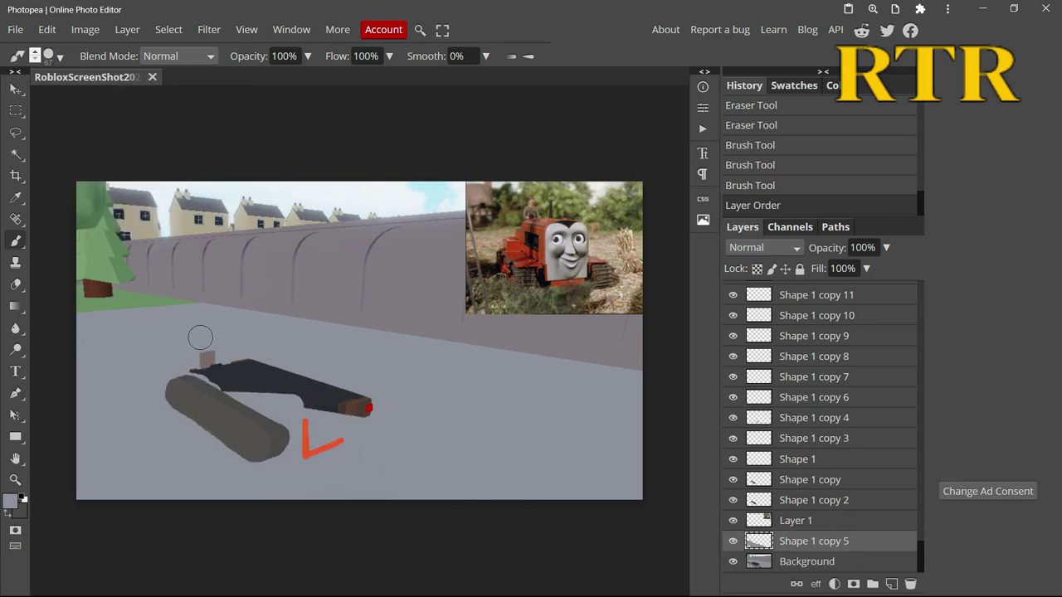
Erase the ground-grey paint where it covers the wagon's body and front end.
key("e")
left_click_drag(278, 444, 283, 408)
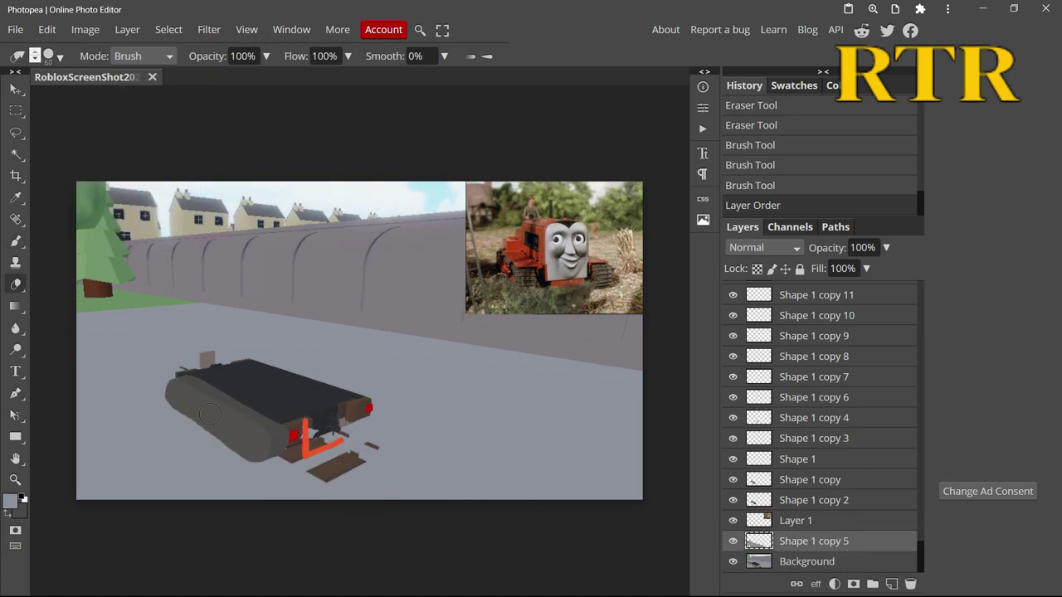
scroll(219, 390, "up", 5)
Sample the orange of the L-shaped strokes as the brush colour and erase those strokes from Shape 1 copy 4.
left_click(10, 501)
left_click(243, 446)
left_click(398, 351)
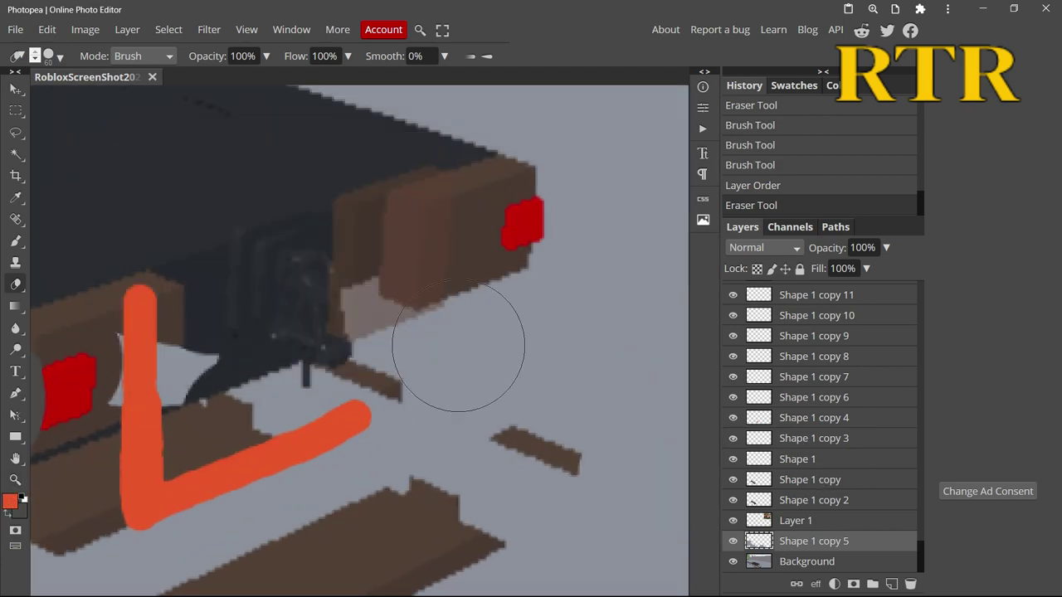
key("v")
left_click(141, 373)
left_click(15, 284)
left_click_drag(141, 299, 361, 415)
Paint a filled orange plate with rounded corners in front of the wagon's end on Shape 1 copy 4.
left_click(15, 240)
left_click(35, 55)
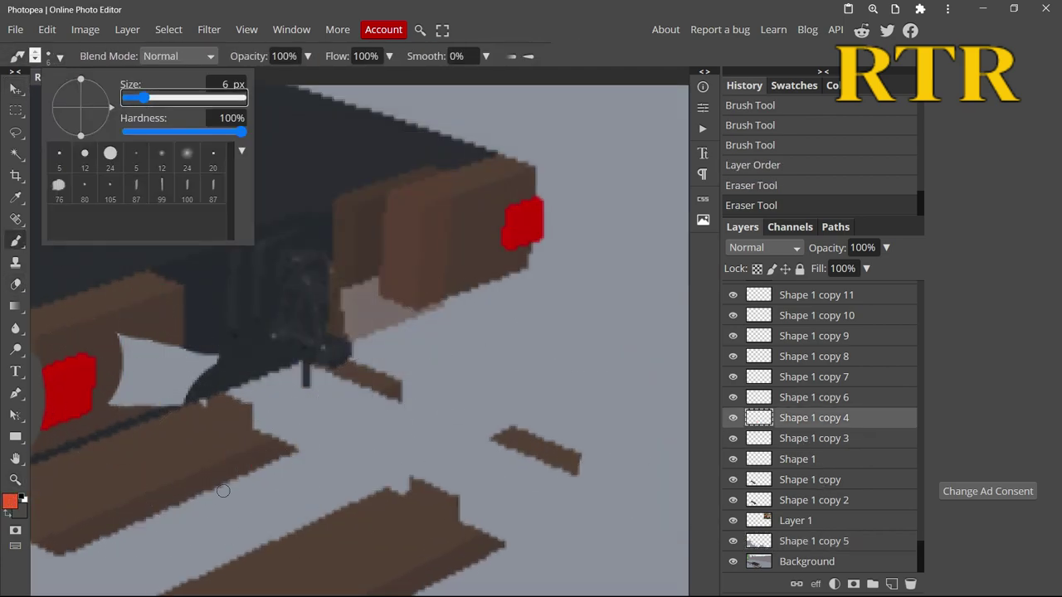
left_click_drag(229, 508, 237, 459)
mouse_move(236, 377)
left_mouse_down()
mouse_move(332, 317)
mouse_move(239, 366)
mouse_move(329, 341)
mouse_move(272, 355)
left_mouse_up()
left_click(35, 56)
mouse_move(231, 495)
left_mouse_down()
mouse_move(423, 383)
mouse_move(411, 407)
mouse_move(226, 481)
left_mouse_up()
mouse_move(341, 442)
left_mouse_down()
mouse_move(440, 298)
mouse_move(289, 395)
left_mouse_up()
mouse_move(215, 485)
left_mouse_down()
mouse_move(216, 382)
mouse_move(272, 342)
left_mouse_up()
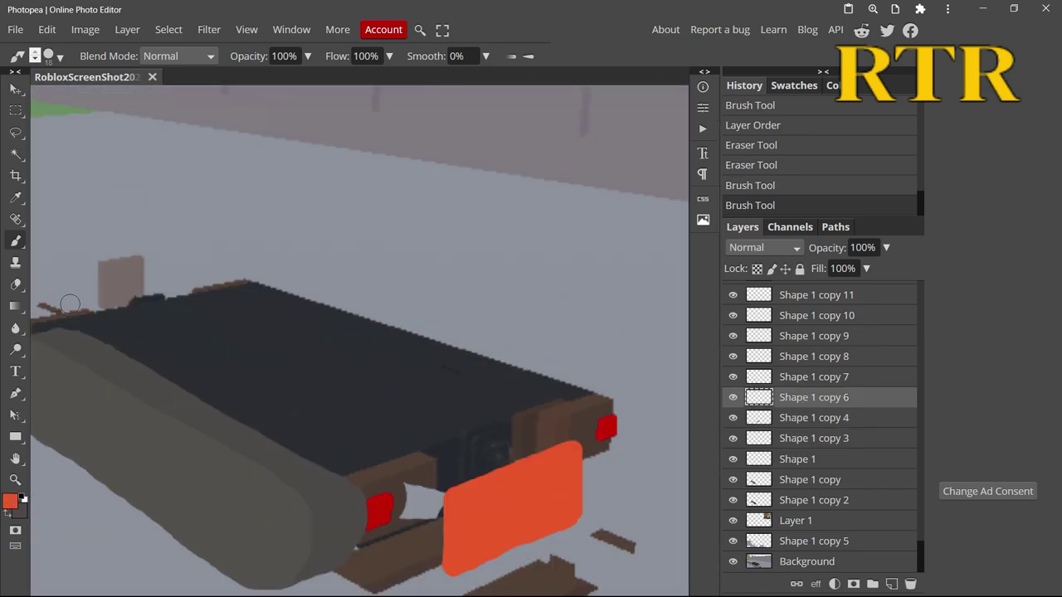
Outline an orange guard along the top of the crawler track on Shape 1 copy 6 with the 18 px brush.
mouse_move(55, 322)
left_mouse_down()
mouse_move(100, 343)
mouse_move(356, 482)
left_mouse_up()
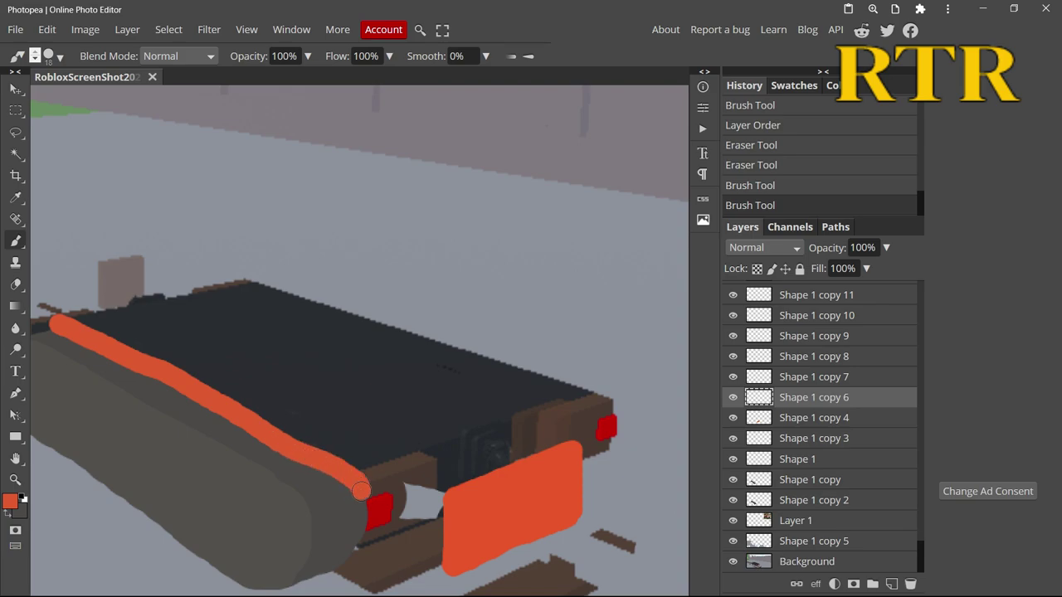
left_click_drag(245, 469, 42, 344)
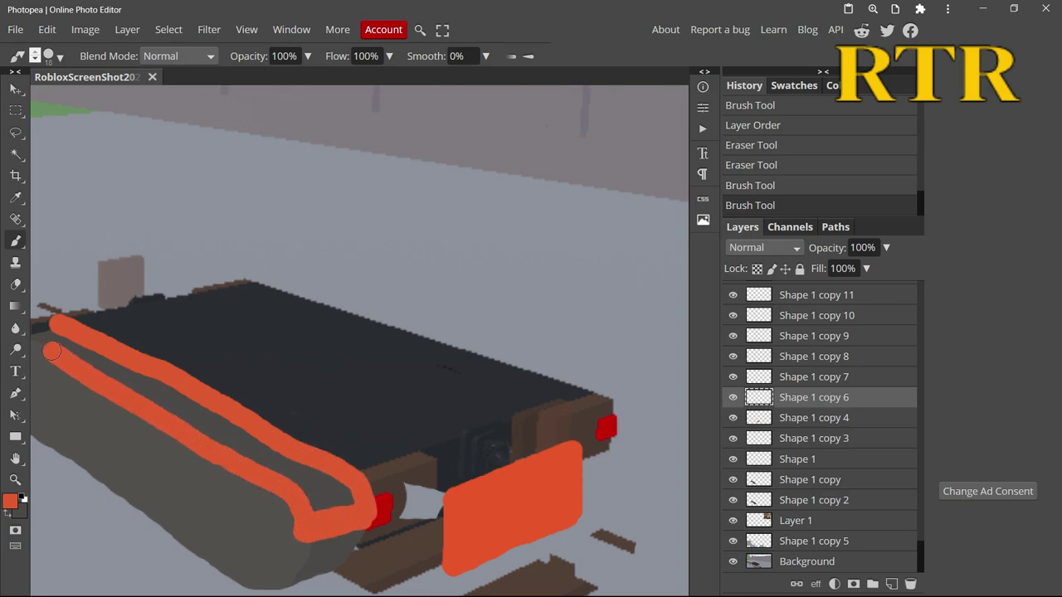
mouse_move(116, 431)
left_mouse_down()
mouse_move(166, 398)
mouse_move(243, 371)
mouse_move(614, 490)
left_mouse_up()
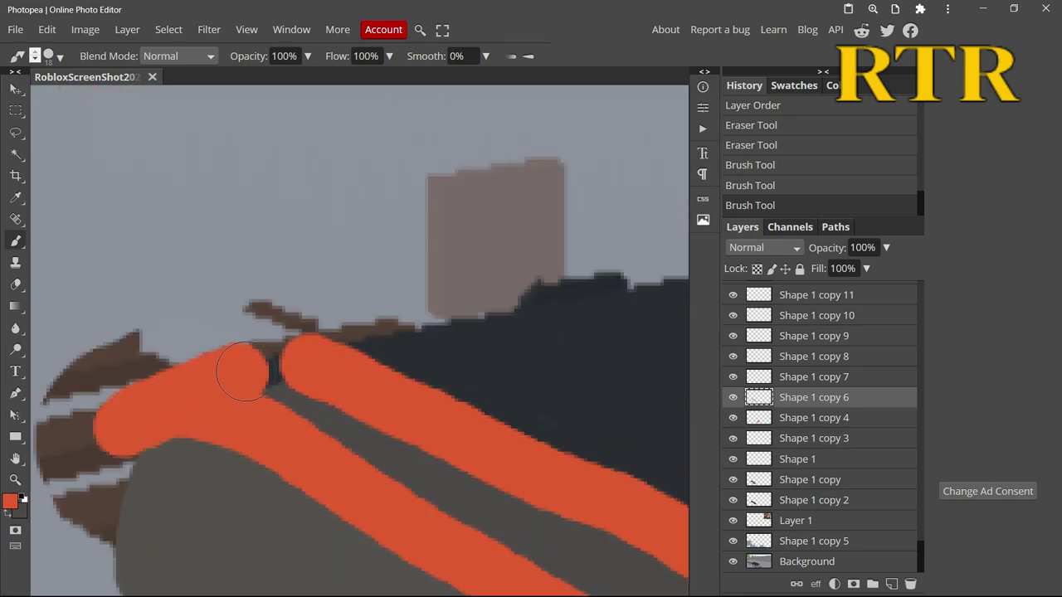
Enlarge the brush to 27 px and fill the guard above the crawler track with orange.
left_click(54, 56)
left_click_drag(137, 97, 157, 111)
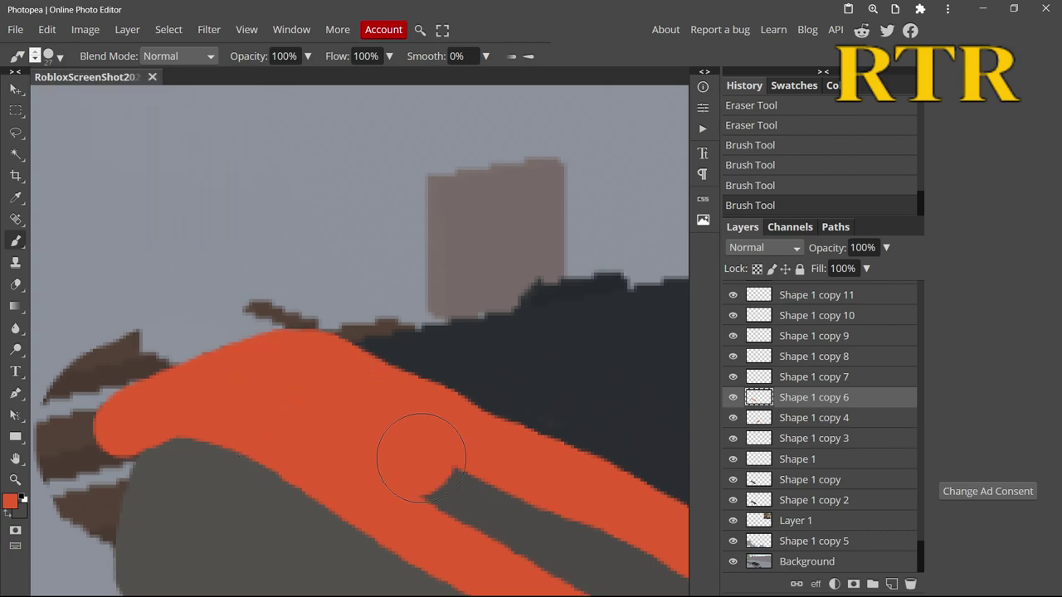
left_click_drag(403, 374, 581, 531)
scroll(403, 374, "down", 5)
scroll(268, 398, "up", 5)
mouse_move(268, 398)
left_mouse_down()
mouse_move(337, 458)
mouse_move(294, 456)
mouse_move(66, 308)
left_mouse_up()
scroll(359, 340, "down", 5)
scroll(359, 341, "up", 3)
Add orange wheel discs at both ends of the crawler track on the next layer above the guard.
key("alt+bracketright")
left_click(10, 501)
key("Escape")
scroll(425, 464, "down", 5)
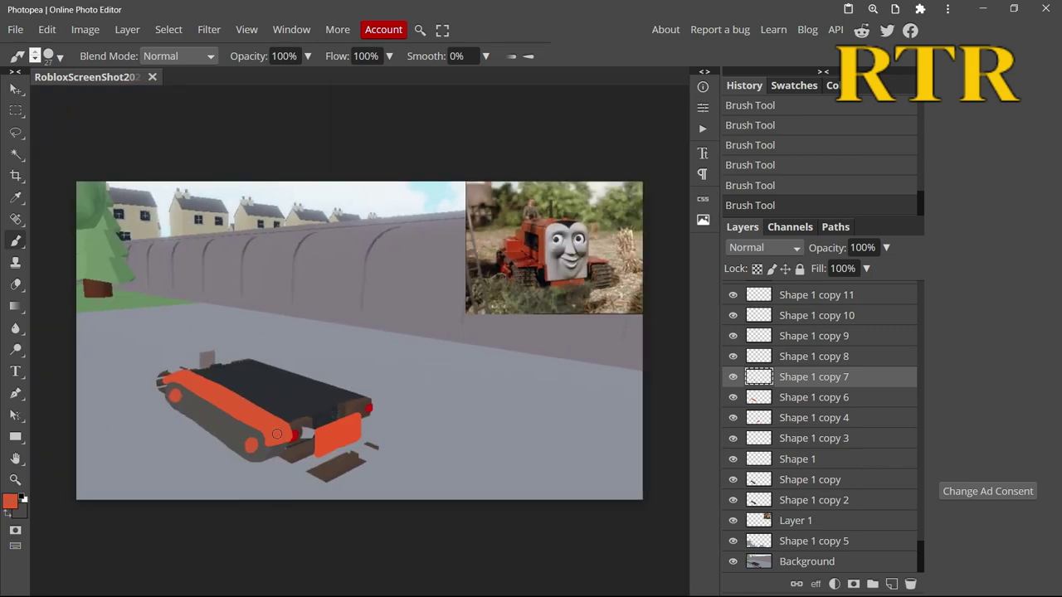
Try strokes with a smaller brush at the track's rear wheel disc and undo them.
scroll(104, 300, "up", 5)
key("ctrl+z")
right_click(104, 301)
key("bracketleft")
key("bracketleft")
mouse_move(104, 300)
left_mouse_down()
mouse_move(433, 493)
mouse_move(356, 483)
mouse_move(201, 395)
mouse_move(306, 452)
mouse_move(175, 369)
mouse_move(104, 300)
left_mouse_up()
left_click(747, 185)
left_click(747, 205)
key("ctrl+z")
key("ctrl+z")
Paint an orange band linking the two wheel discs and move Shape 1 copy 8 below Shape 1 copy 6.
left_click_drag(427, 510, 356, 481)
left_click_drag(177, 368, 177, 368)
left_click_drag(103, 300, 393, 487)
left_click_drag(814, 356, 814, 408)
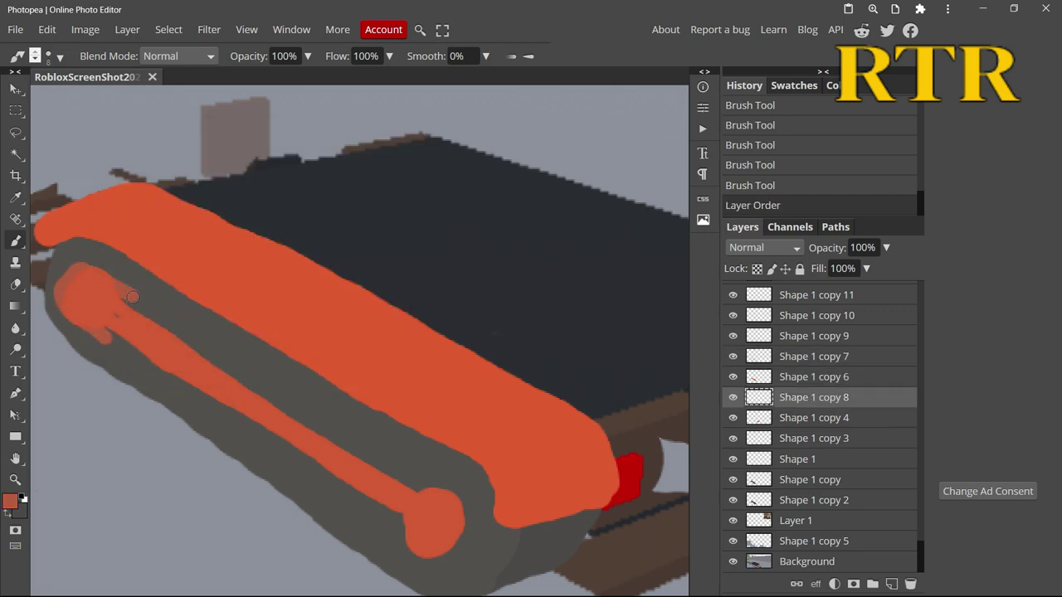
Enlarge the brush to 27 px and fill the centre of the crawler track with muted orange.
left_click(52, 55)
left_click_drag(124, 94, 178, 95)
mouse_move(81, 292)
left_mouse_down()
mouse_move(442, 500)
mouse_move(426, 549)
mouse_move(83, 300)
left_mouse_up()
scroll(83, 300, "down", 5)
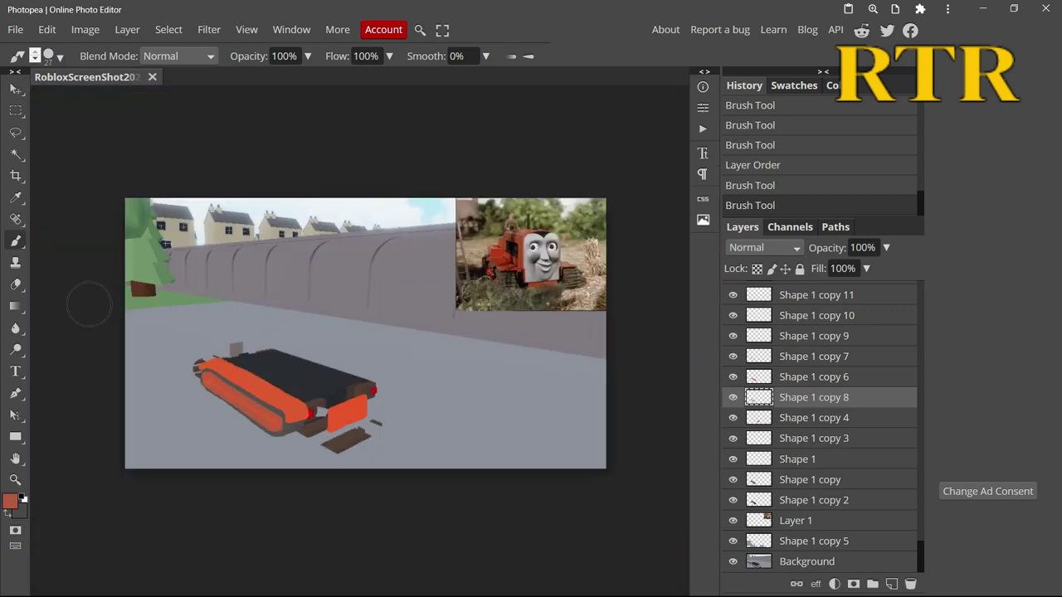
Paint a side panel in orange d35a32 joining the track guard to the front plate on Shape 1 copy 7.
scroll(521, 313, "up", 1)
left_click(809, 365)
left_click(10, 501)
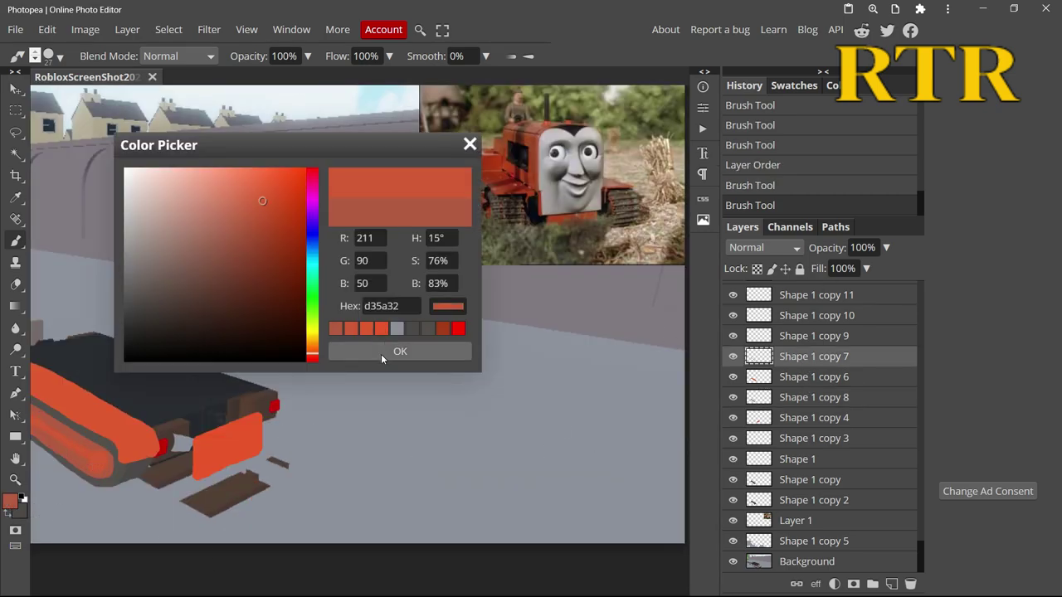
left_click(387, 355)
scroll(405, 448, "up", 5)
mouse_move(406, 448)
left_mouse_down()
mouse_move(279, 394)
mouse_move(364, 345)
mouse_move(486, 331)
mouse_move(347, 283)
mouse_move(312, 369)
mouse_move(264, 333)
left_mouse_up()
Move the Shape 1 copy 7 layer below Shape 1 copy 2 so the side panel sits behind the track.
left_click_drag(817, 360, 817, 500)
scroll(348, 481, "down", 3)
scroll(364, 490, "up", 2)
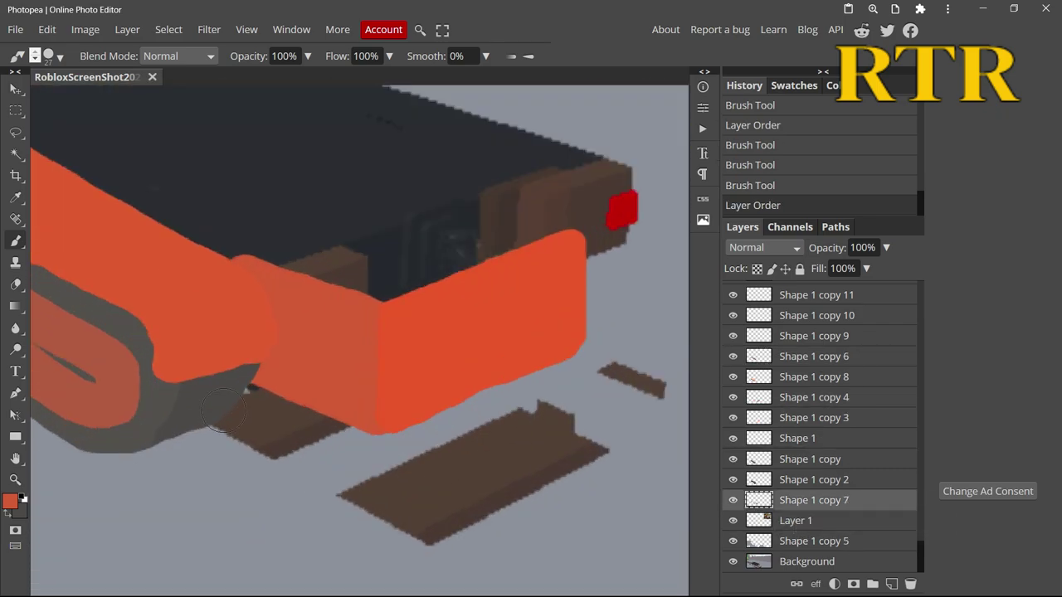
Erase the excess of the orange side panel beneath the crawler track.
key("e")
left_click_drag(170, 396, 348, 415)
scroll(348, 415, "down", 5)
scroll(545, 504, "up", 5)
Extend the orange side panel along the guard's inner edge and paint a curved body outline rising above the wagon's rear.
key("b")
left_click_drag(510, 497, 332, 406)
scroll(431, 351, "down", 6)
scroll(432, 351, "up", 7)
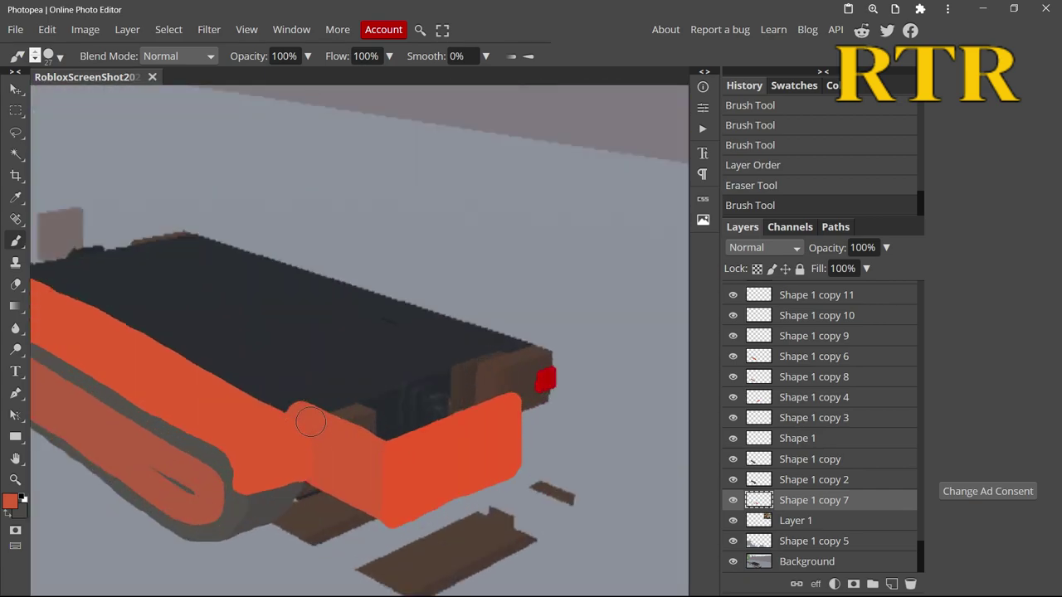
mouse_move(93, 307)
left_mouse_down()
mouse_move(87, 162)
mouse_move(195, 137)
mouse_move(244, 151)
left_mouse_up()
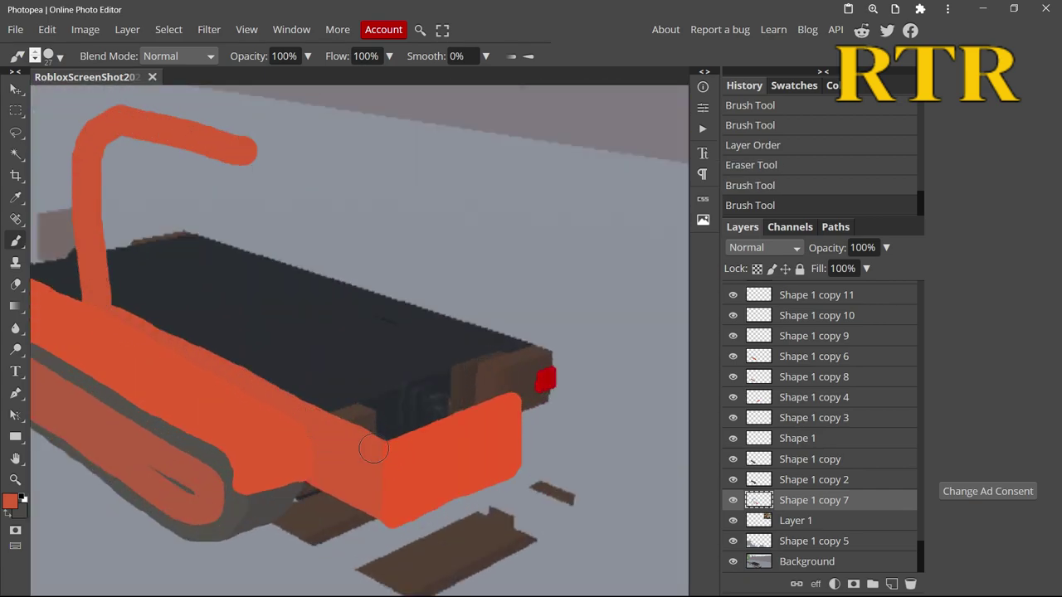
Paint a tall rounded front panel in bright orange on Shape 1 copy 4, rising above the existing front plate.
key("ctrl+t")
left_click(415, 448, "ctrl")
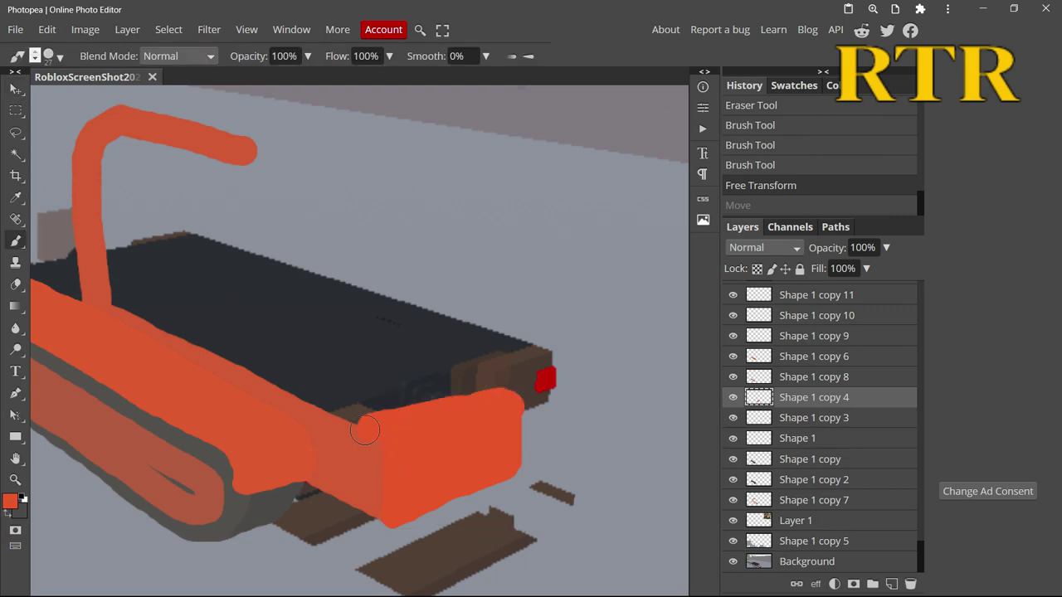
left_click(337, 439)
left_click(755, 185)
left_click_drag(500, 402, 518, 245)
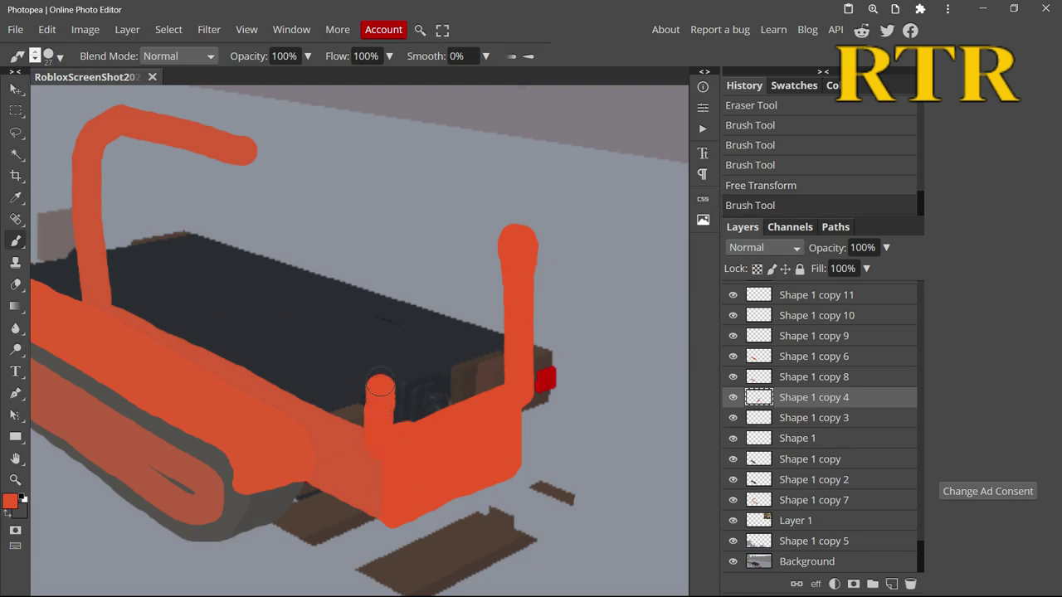
mouse_move(380, 385)
left_mouse_down()
mouse_move(380, 242)
mouse_move(456, 176)
mouse_move(517, 274)
left_mouse_up()
mouse_move(483, 185)
left_mouse_down()
mouse_move(419, 406)
mouse_move(417, 245)
mouse_move(464, 230)
left_mouse_up()
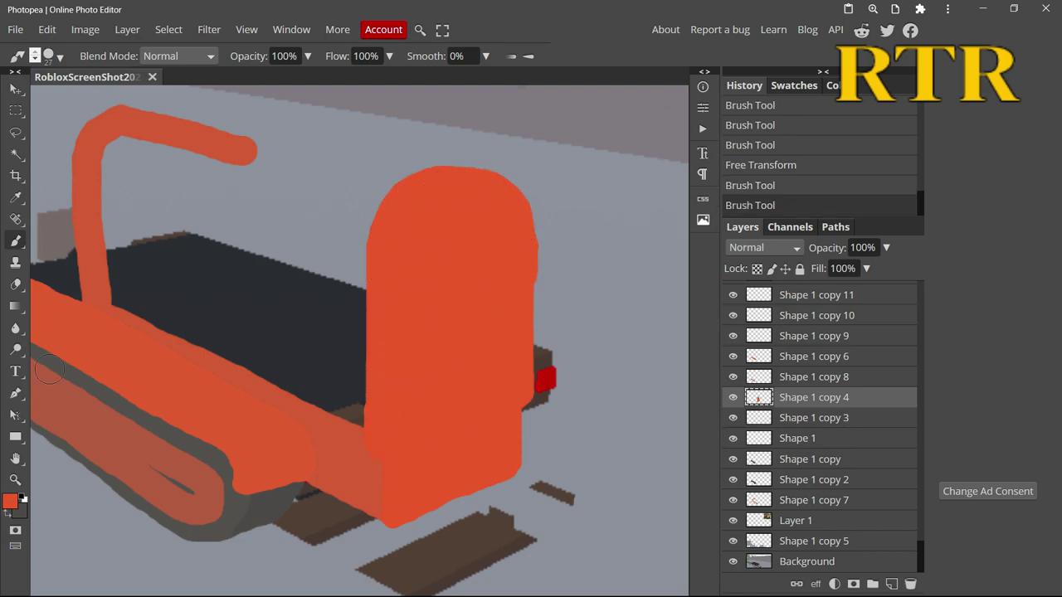
Erase and repaint the sides and top corners of the orange front panel to shape its outline.
key("e")
left_click_drag(559, 206, 507, 204)
scroll(508, 204, "down", 5)
scroll(213, 403, "up", 8)
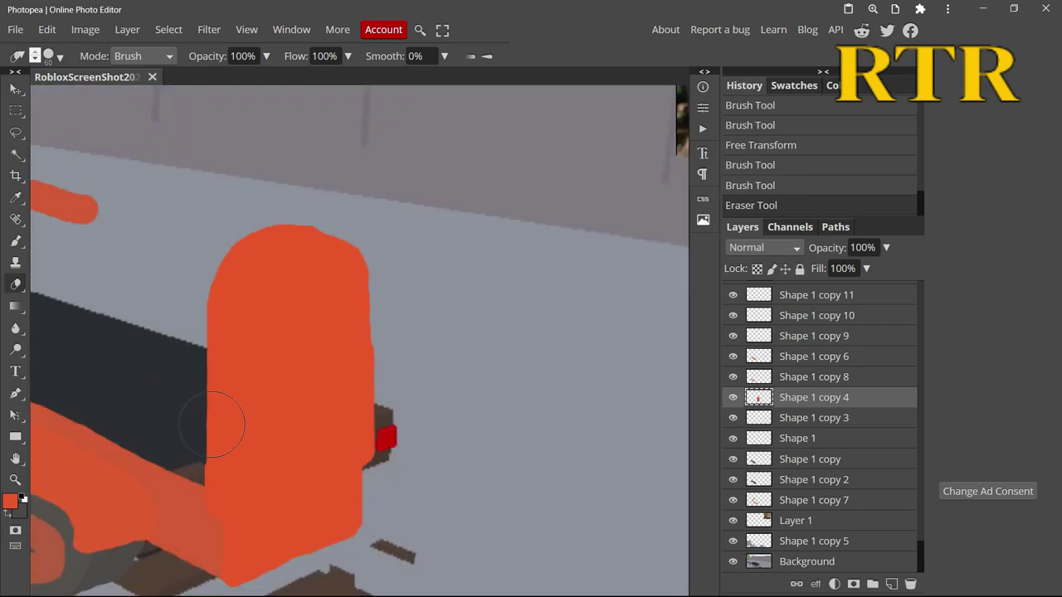
key("b")
mouse_move(225, 432)
left_mouse_down()
mouse_move(202, 215)
mouse_move(208, 340)
mouse_move(263, 271)
left_mouse_up()
scroll(208, 373, "up", 3)
mouse_move(468, 271)
left_mouse_down()
mouse_move(462, 522)
mouse_move(498, 343)
mouse_move(493, 240)
left_mouse_up()
key("e")
left_click_drag(212, 222, 450, 186)
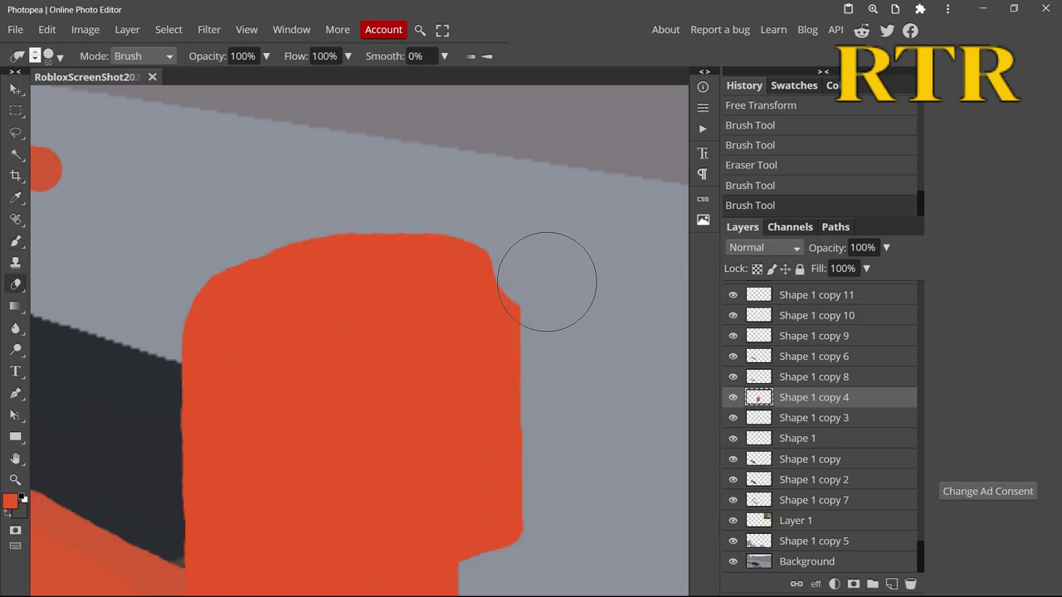
left_click_drag(546, 282, 548, 539)
Round off the top curve of the orange front panel with brush strokes and trim its upper corner.
scroll(451, 421, "down", 5)
scroll(363, 379, "up", 5)
key("b")
mouse_move(345, 429)
left_mouse_down()
mouse_move(372, 304)
mouse_move(593, 286)
mouse_move(631, 342)
left_mouse_up()
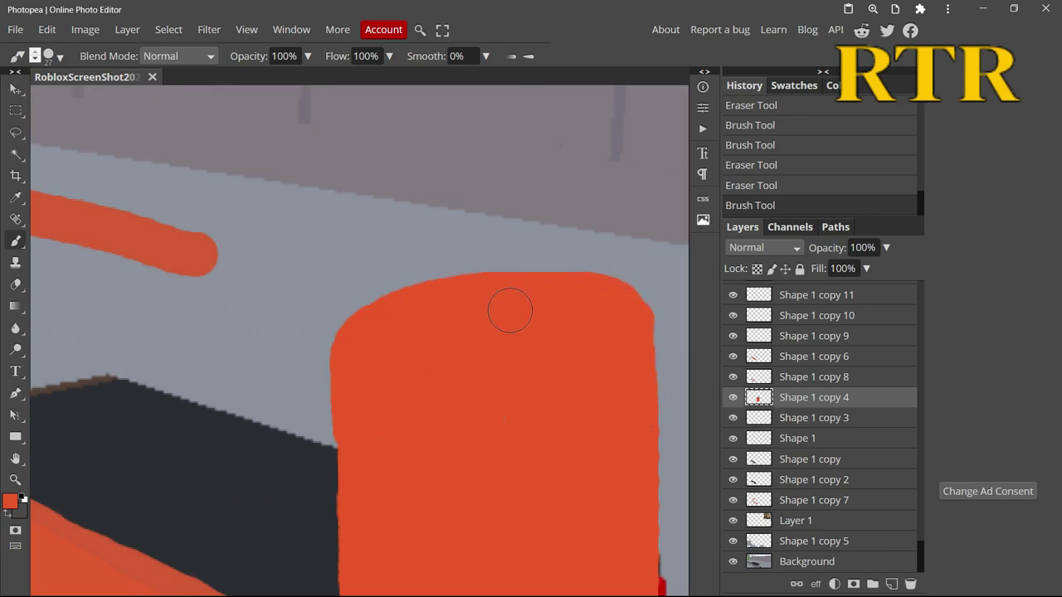
scroll(510, 310, "up", 3)
scroll(300, 320, "down", 3)
left_click_drag(521, 293, 328, 285)
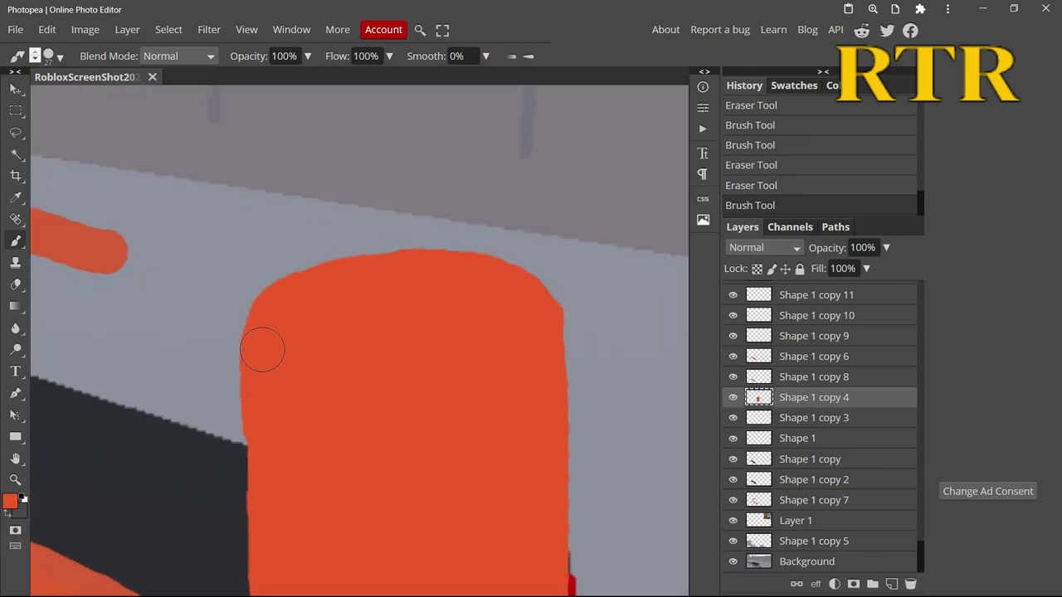
scroll(263, 344, "down", 3)
scroll(106, 284, "up", 3)
key("e")
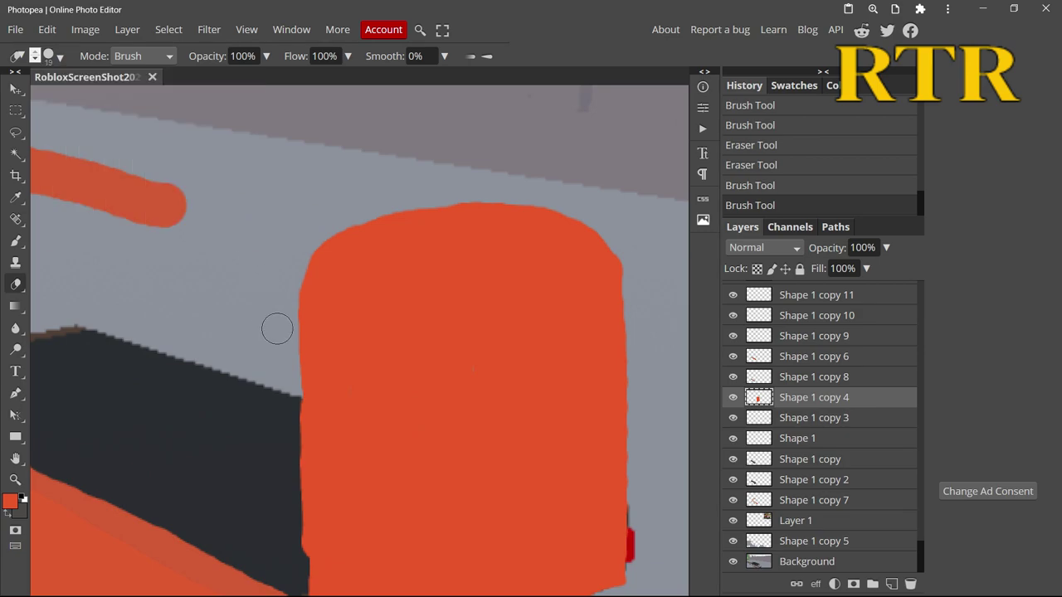
mouse_move(342, 235)
left_mouse_down()
mouse_move(564, 207)
mouse_move(319, 267)
left_mouse_up()
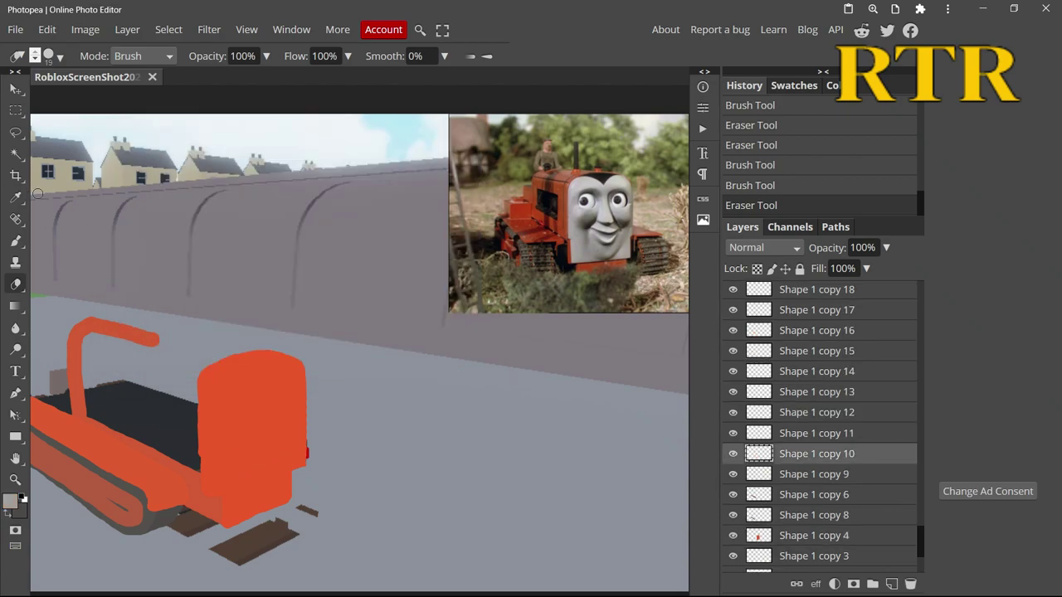
Paint a warm grey rounded face over the orange front panel on Shape 1 copy 10.
key("b")
left_click(50, 56)
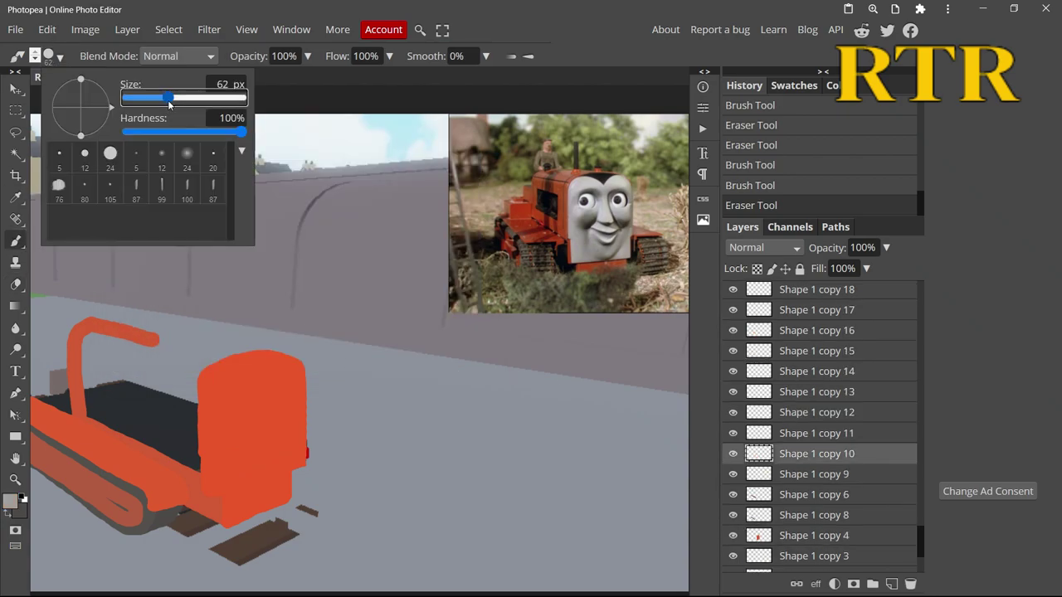
scroll(238, 480, "up", 5)
mouse_move(177, 457)
left_mouse_down()
mouse_move(177, 167)
mouse_move(343, 112)
mouse_move(357, 120)
mouse_move(202, 467)
mouse_move(382, 410)
mouse_move(384, 303)
mouse_move(393, 360)
mouse_move(320, 223)
mouse_move(258, 249)
left_mouse_up()
scroll(184, 418, "up", 3)
mouse_move(183, 419)
left_mouse_down()
mouse_move(301, 315)
mouse_move(240, 310)
left_mouse_up()
scroll(351, 353, "down", 5)
scroll(185, 403, "up", 5)
Erase the uneven top and side edges of the grey face, leaving a thin orange strip at its rear side.
key("e")
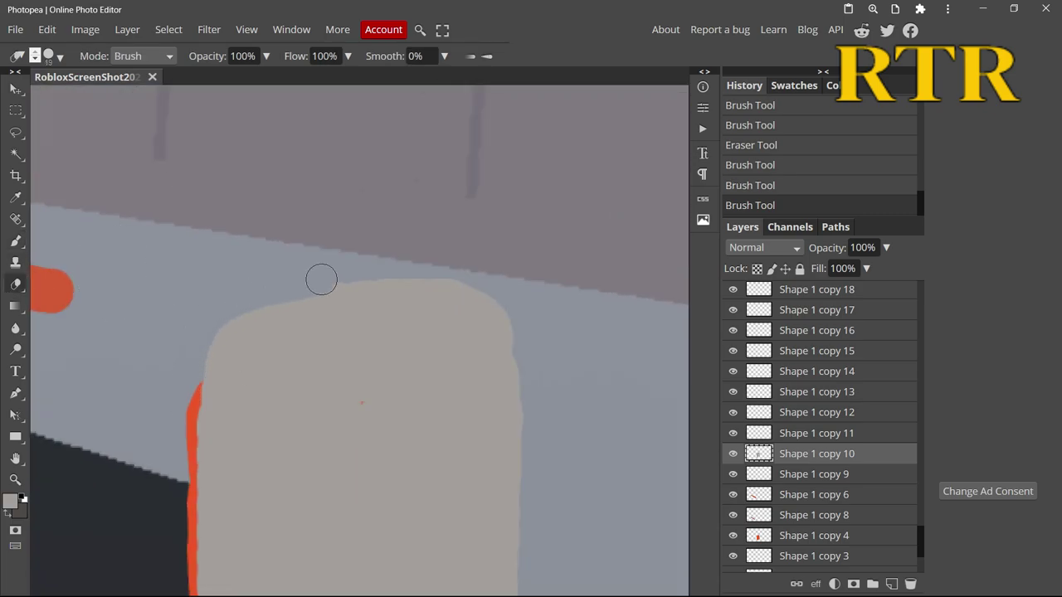
left_click_drag(310, 281, 516, 341)
left_click_drag(302, 301, 185, 404)
scroll(185, 403, "down", 2)
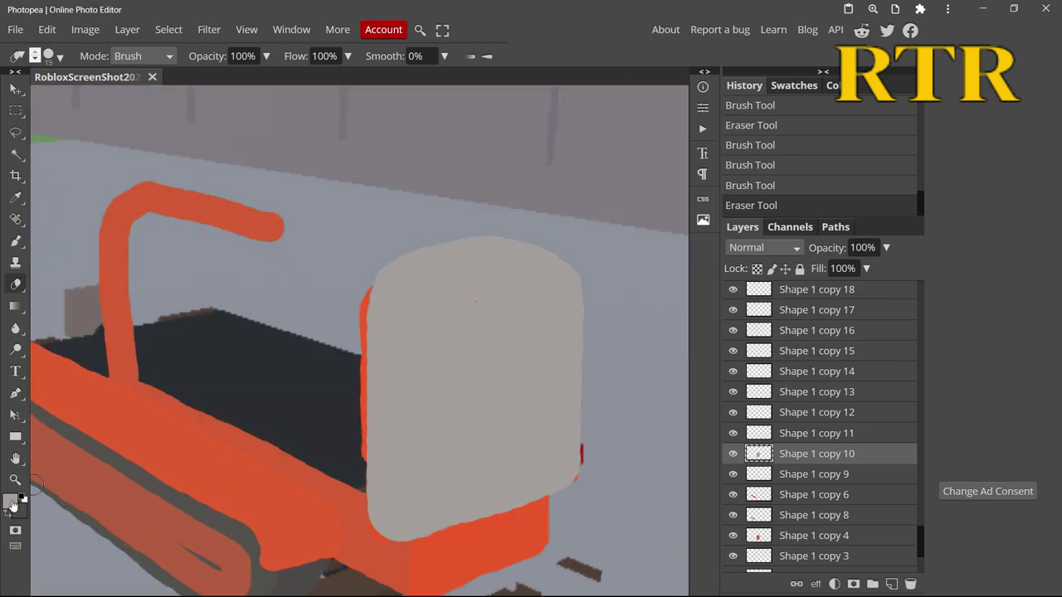
Paint a dark pointed widow's peak at the top of the grey face on Shape 1 copy 11.
key("b")
left_click(50, 56)
left_click_drag(168, 97, 116, 97)
key("ctrl+z")
scroll(552, 238, "up", 3)
left_click(50, 56)
left_click(816, 433)
left_click_drag(419, 365, 292, 234)
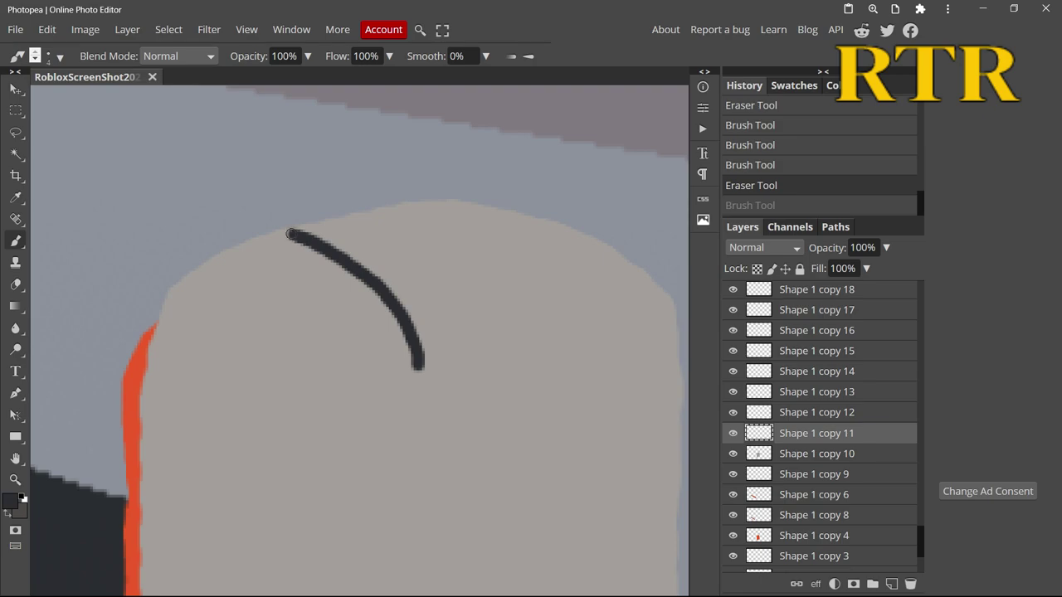
left_click_drag(431, 205, 529, 220)
left_click_drag(419, 367, 533, 220)
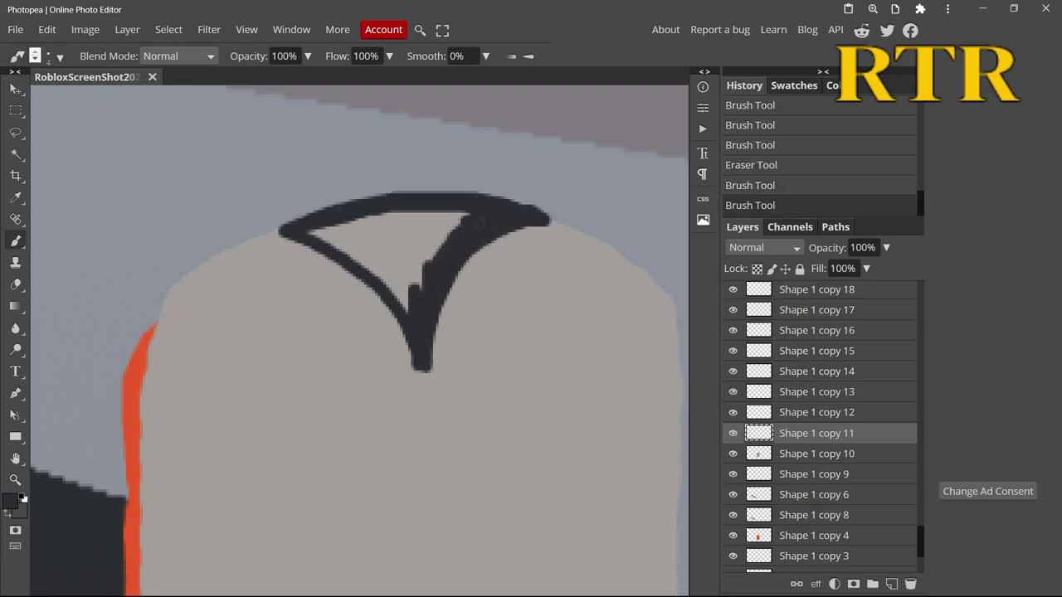
left_click_drag(350, 236, 444, 219)
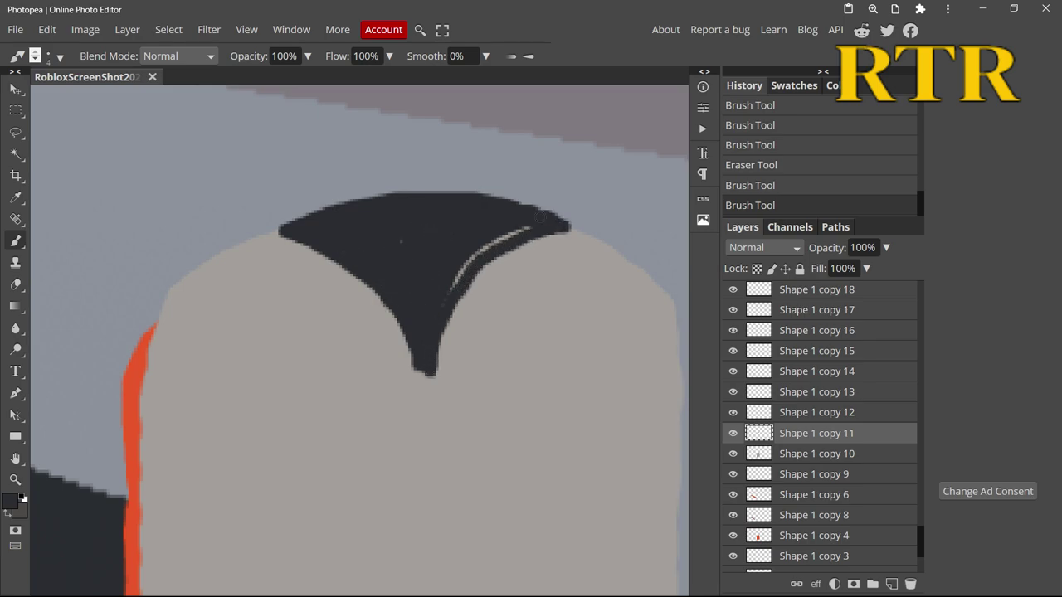
left_click_drag(424, 384, 448, 324)
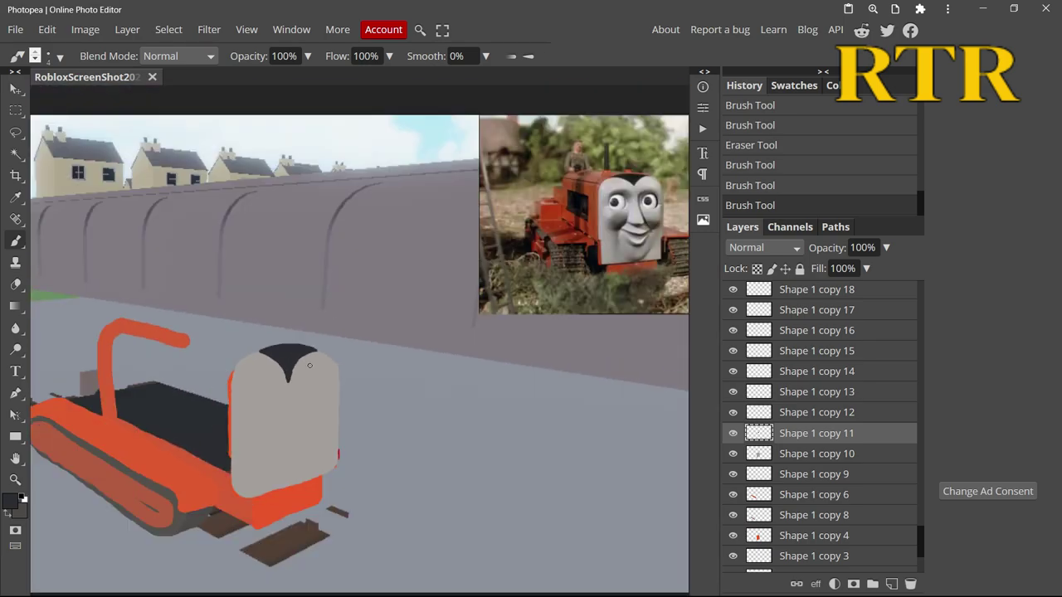
Paint two round white eyes below the hairline on Shape 1 copy 12.
left_click(10, 501)
left_click(399, 351)
left_click(810, 415)
left_click(55, 56)
left_click_drag(124, 97, 166, 98)
left_click(262, 400)
Paint a black pupil in each white eye with a 12 px brush and undo the eraser stroke on the eye.
left_click(10, 501)
left_click(135, 315)
left_click(398, 351)
left_click(55, 55)
left_click_drag(167, 99, 149, 99)
scroll(243, 399, "up", 5)
left_click(319, 412)
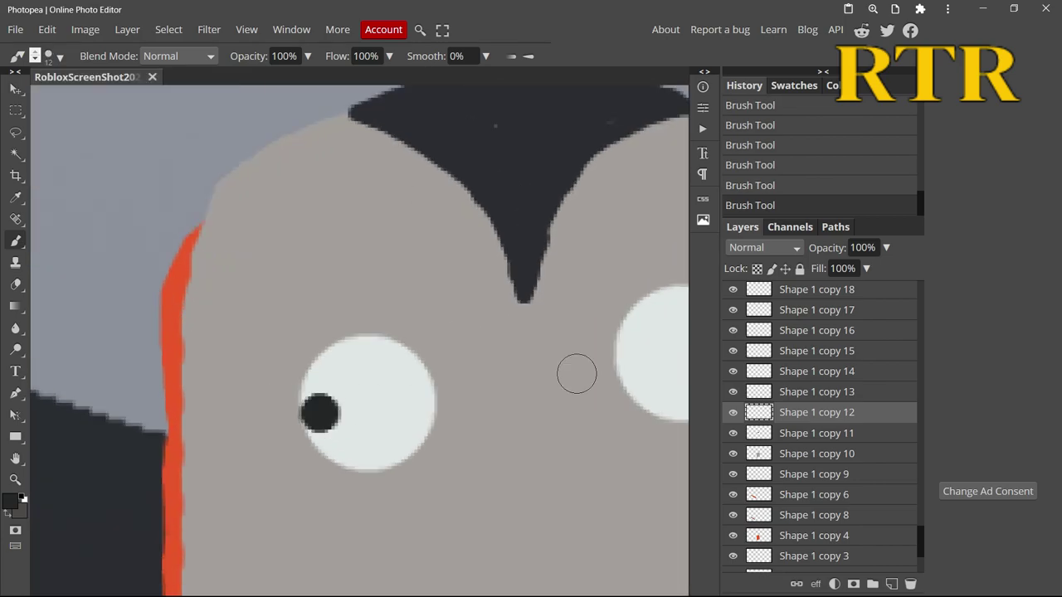
key("e")
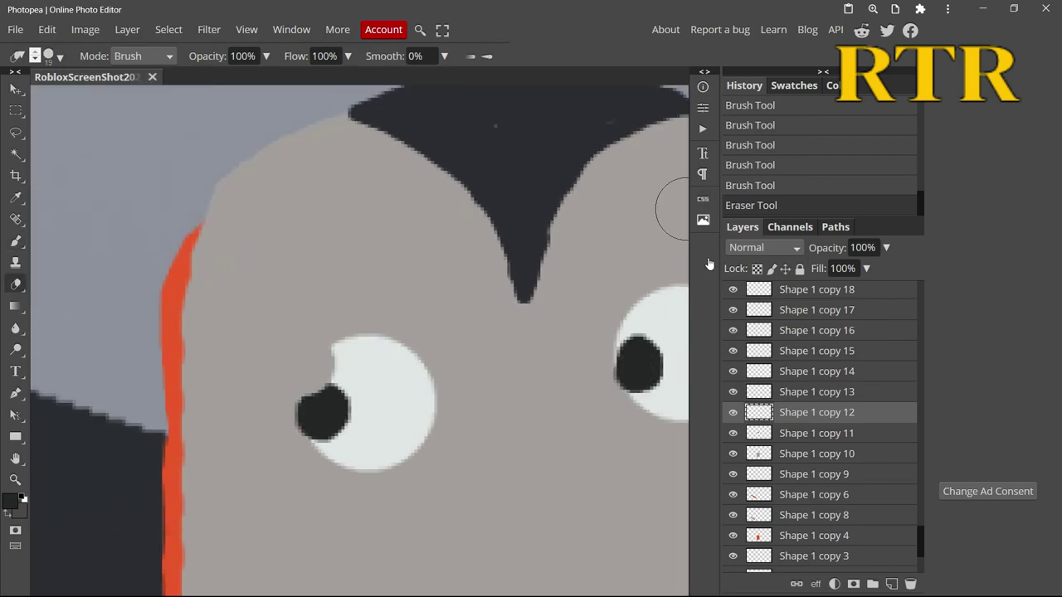
left_click(739, 185)
Draw a grey nose outline and smiling mouth with a 4 px brush on Shape 1 copy 13, shifting the nose between the eyes.
scroll(301, 433, "down", 3)
scroll(365, 373, "up", 2)
left_click(10, 501)
left_click(321, 408)
left_click(400, 351)
key("b")
key("alt+bracketright")
left_click(54, 56)
left_click_drag(146, 98, 138, 97)
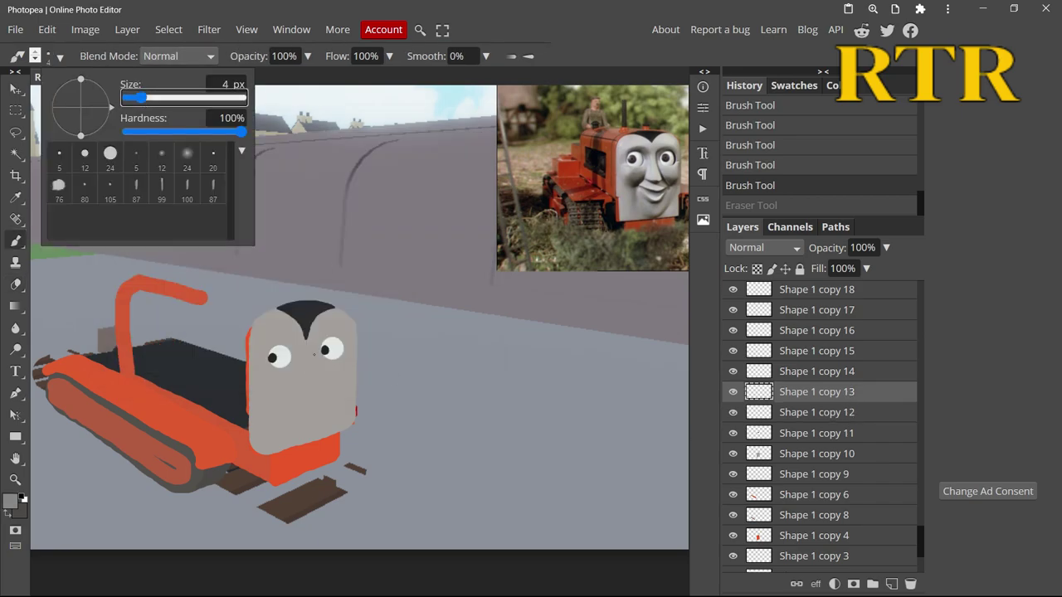
left_click(315, 354)
left_click(307, 398)
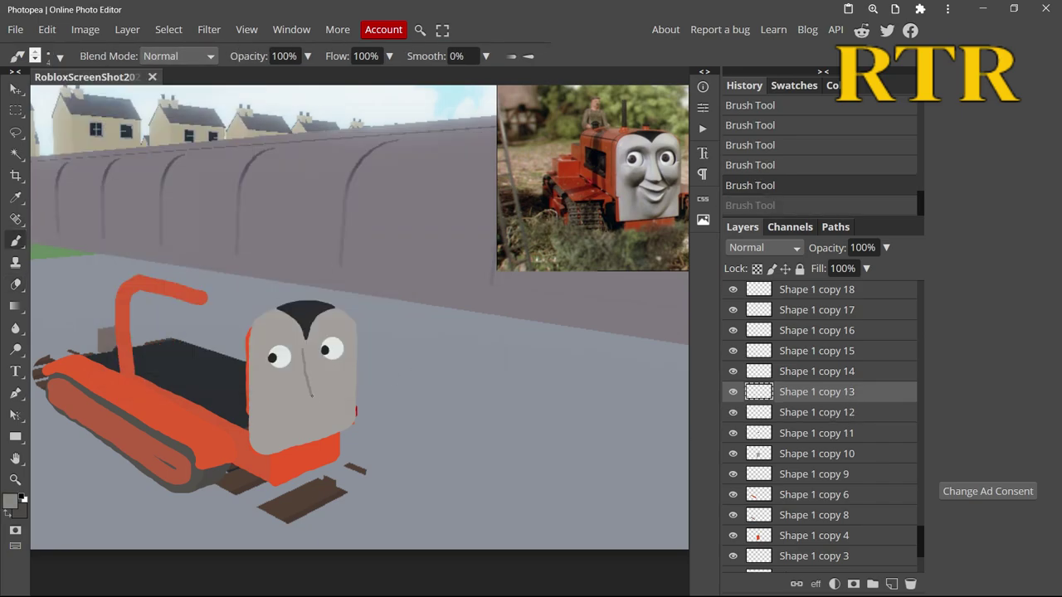
left_click(312, 371)
left_click_drag(317, 329, 326, 327)
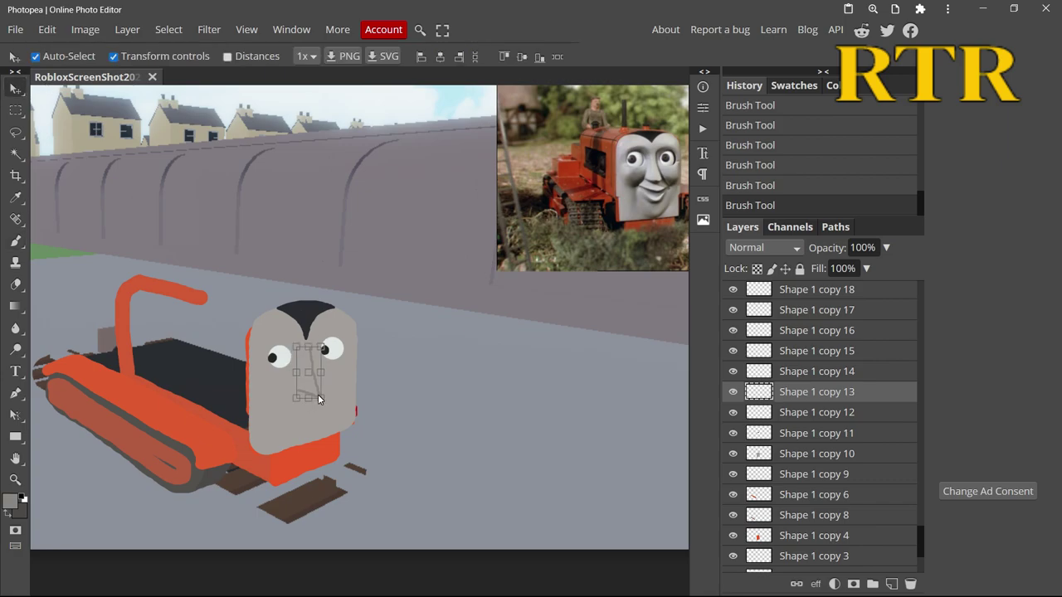
scroll(318, 362, "up", 5)
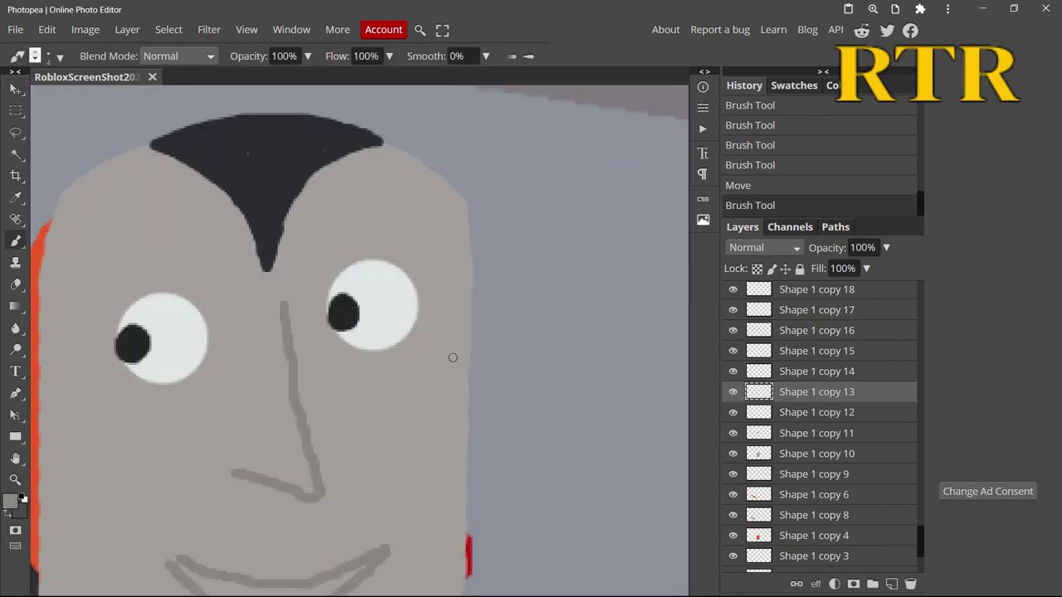
Shade along the nose line in lighter grey on Shape 1 copy 14 and move that layer below Shape 1 copy 13.
key("alt+bracketright")
mouse_move(328, 496)
left_mouse_down()
mouse_move(331, 469)
mouse_move(291, 314)
left_mouse_up()
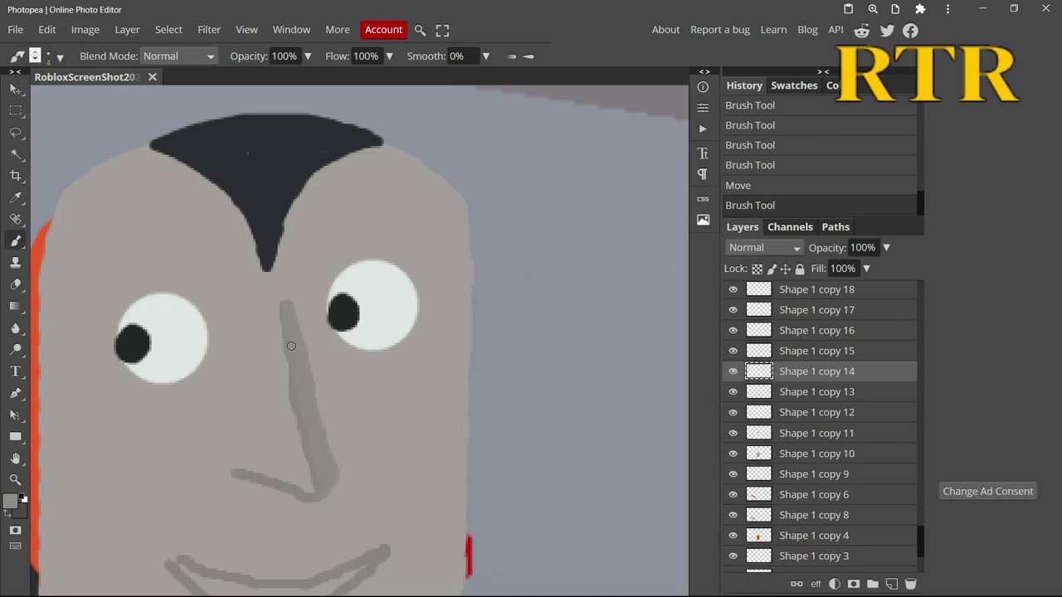
scroll(292, 349, "down", 3)
key("ctrl+bracketleft")
scroll(375, 445, "up", 3)
mouse_move(289, 307)
left_mouse_down()
mouse_move(334, 261)
mouse_move(423, 243)
left_mouse_up()
mouse_move(125, 302)
left_mouse_down()
mouse_move(199, 278)
mouse_move(231, 281)
left_mouse_up()
scroll(232, 282, "down", 3)
left_click_drag(148, 382, 145, 473)
left_click_drag(407, 315, 390, 440)
scroll(396, 371, "down", 5)
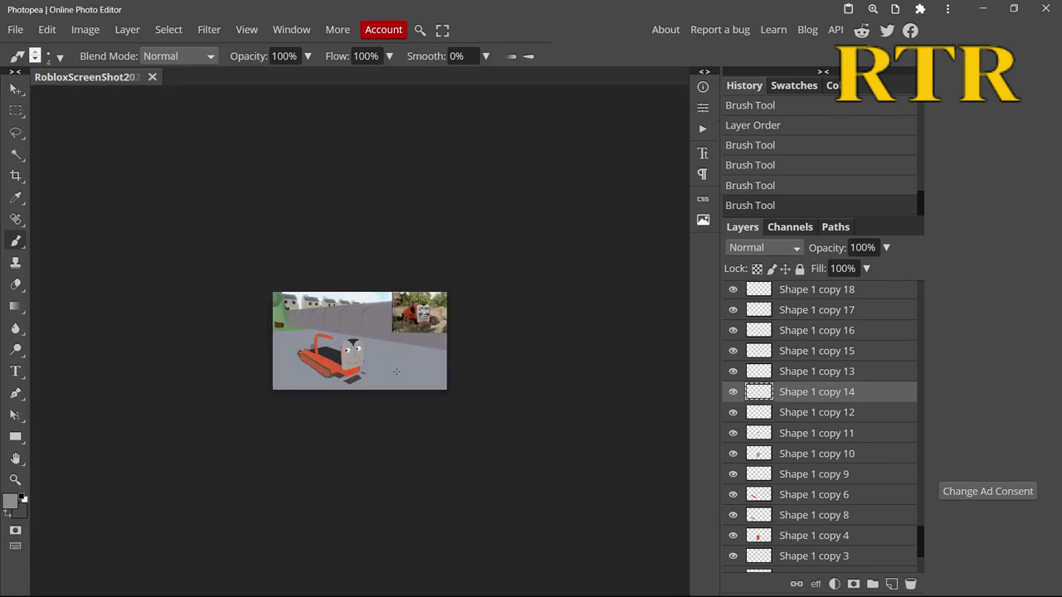
scroll(396, 371, "up", 6)
left_click(751, 124)
scroll(287, 321, "down", 4)
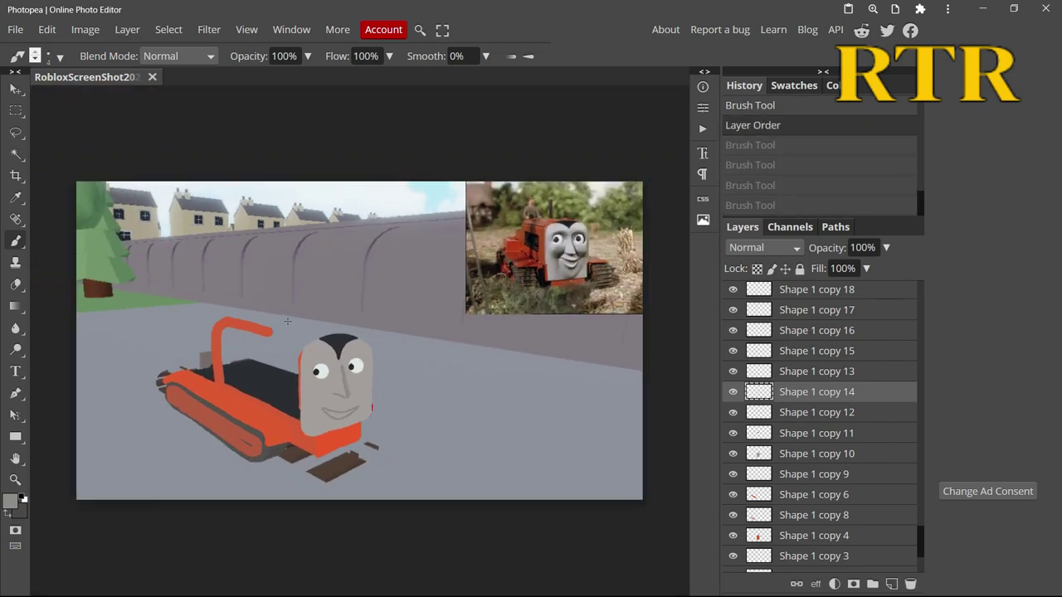
Paint the upper edge of the body side in orange from the curved rear to the face on Shape 1 copy 7 with a 31 px brush.
scroll(287, 321, "up", 3)
left_click(10, 501)
left_click(193, 448)
key("Return")
left_click(314, 421, "ctrl")
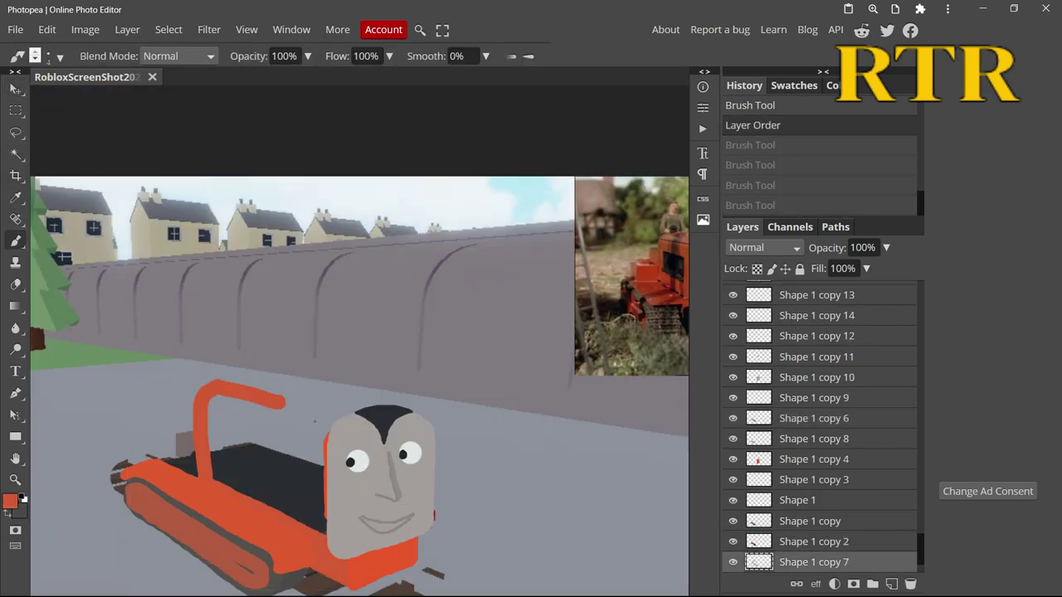
left_click(60, 56)
left_click_drag(126, 95, 153, 95)
left_click_drag(331, 425, 226, 383)
Trim the body side's upper edge and fill the area between rear, face and track guard with orange.
key("e")
key("b")
mouse_move(336, 508)
left_mouse_down()
mouse_move(299, 489)
mouse_move(278, 452)
mouse_move(252, 466)
mouse_move(203, 425)
left_mouse_up()
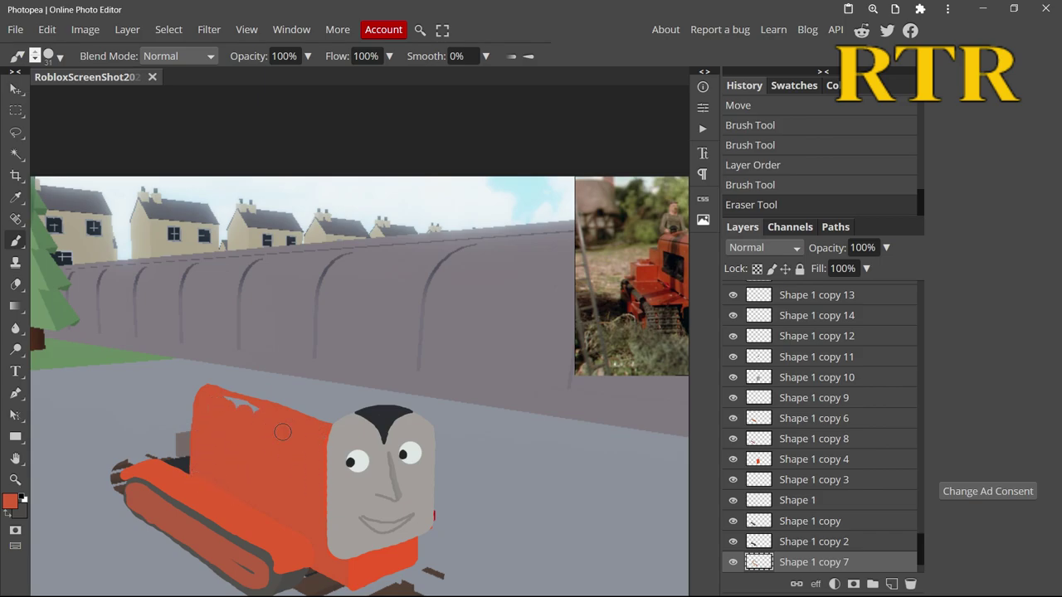
left_click_drag(243, 428, 243, 428)
scroll(242, 428, "down", 3)
scroll(249, 398, "up", 3)
Paint the body's top surface in orange e15b2e on Shape 1 copy 20 and move that layer directly above Shape 1 copy 5.
left_click(10, 501)
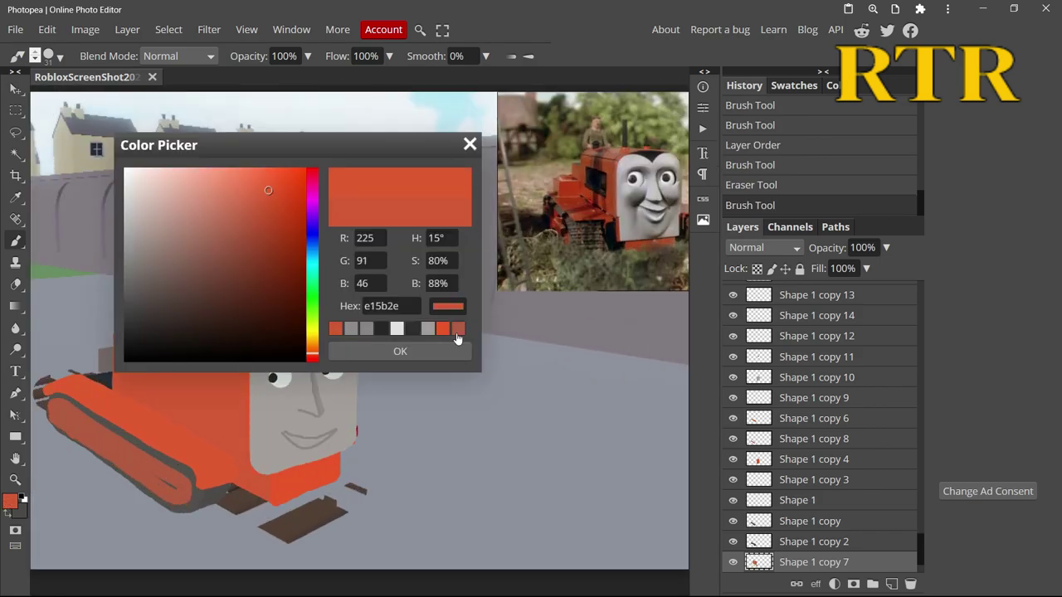
left_click(398, 348)
scroll(817, 415, "up", 3)
left_click(817, 379)
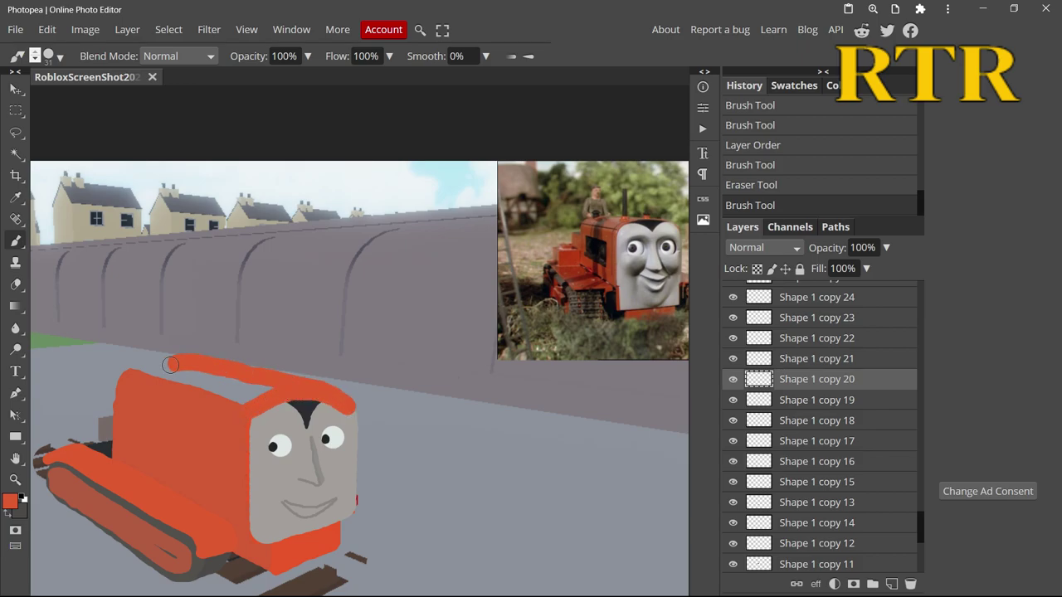
left_click_drag(197, 375, 178, 378)
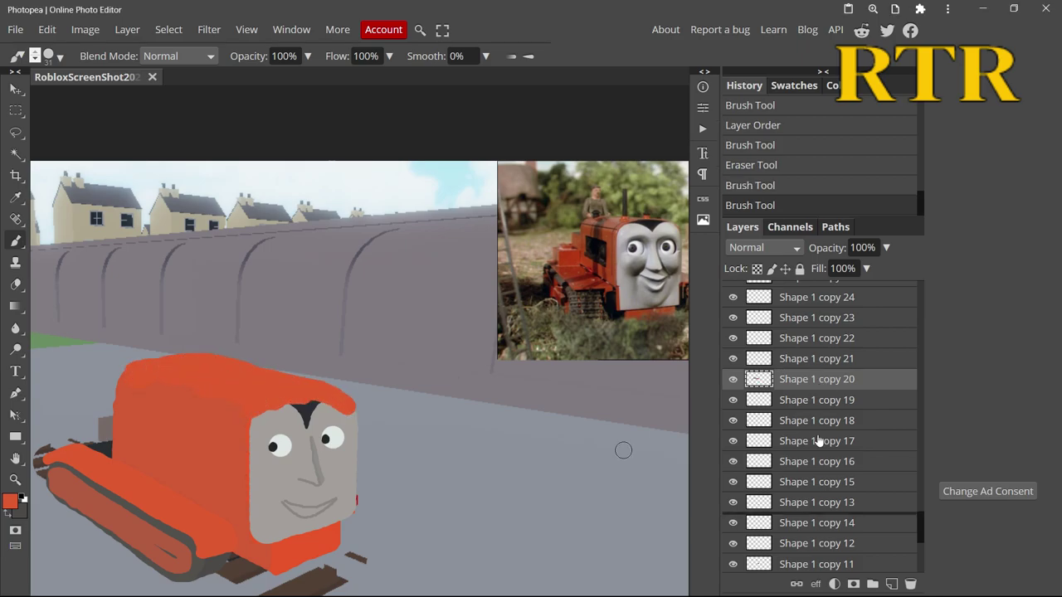
key("ctrl+shift+bracketleft")
key("ctrl+bracketright")
Erase the excess orange of the body top that sticks out above the face's far corner.
scroll(349, 491, "up", 2)
key("e")
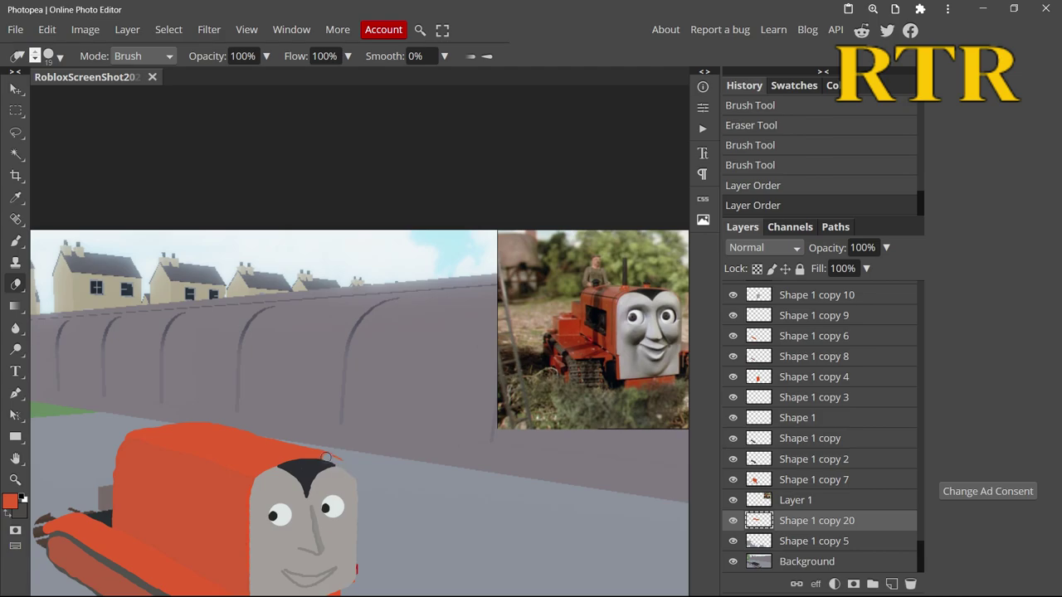
left_click_drag(301, 455, 347, 479)
key("ctrl+shift+z")
key("ctrl+z")
key("ctrl+shift+z")
scroll(248, 429, "down", 3)
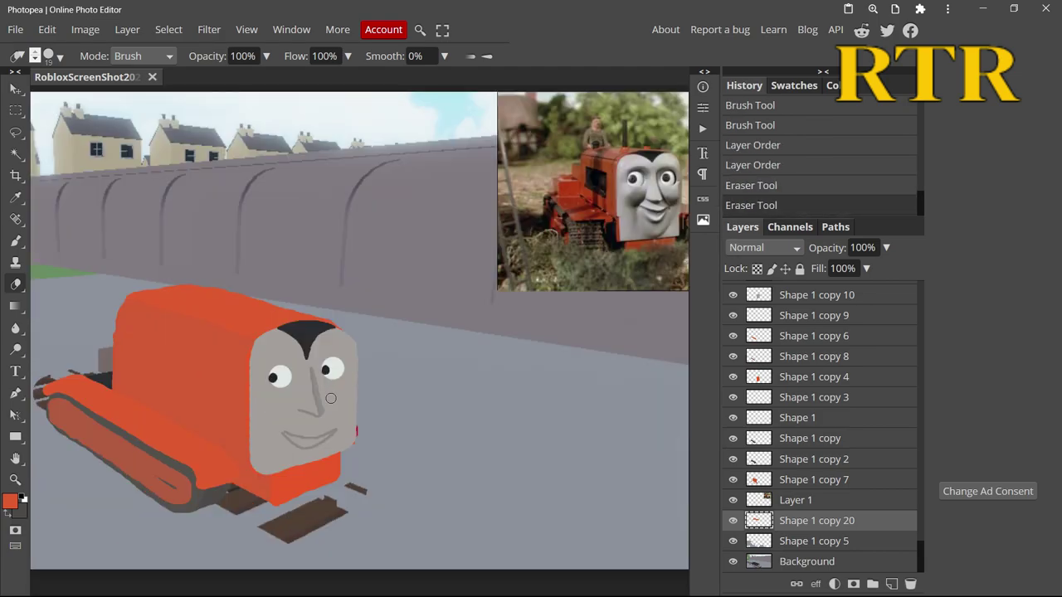
Choose a darker red-orange brush colour and move the Shape 1 copy 18 layer between Shape 1 and Shape 1 copy.
scroll(249, 373, "up", 3)
scroll(166, 373, "down", 3)
left_click(9, 500)
left_click(241, 225)
left_click(365, 353)
key("b")
scroll(817, 414, "up", 3)
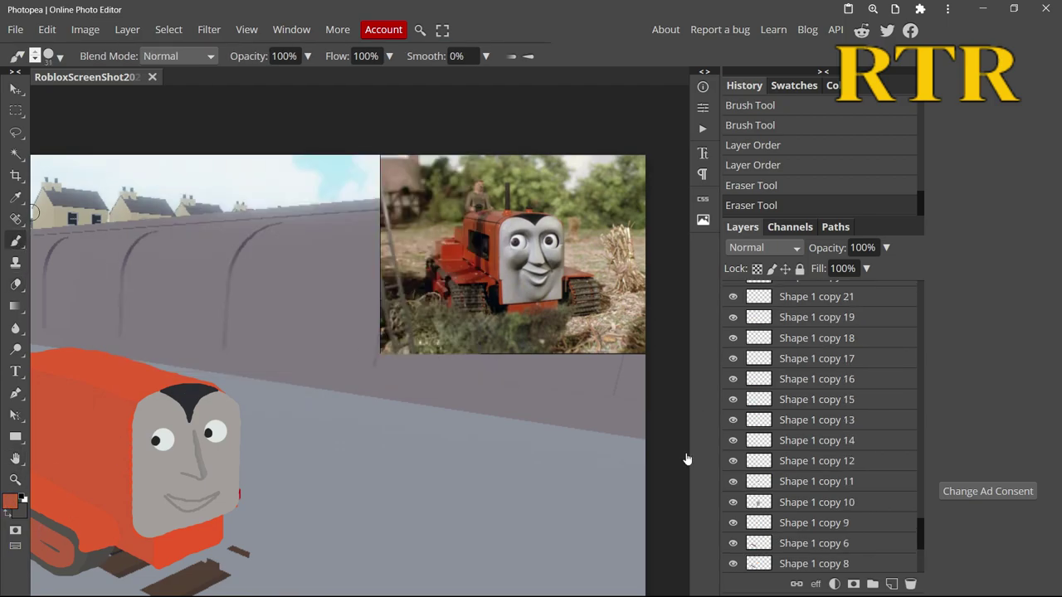
left_click(813, 338)
key("ctrl+plus")
key("ctrl+plus")
mouse_move(800, 340)
left_mouse_down()
mouse_move(792, 547)
mouse_move(763, 538)
mouse_move(772, 417)
left_mouse_up()
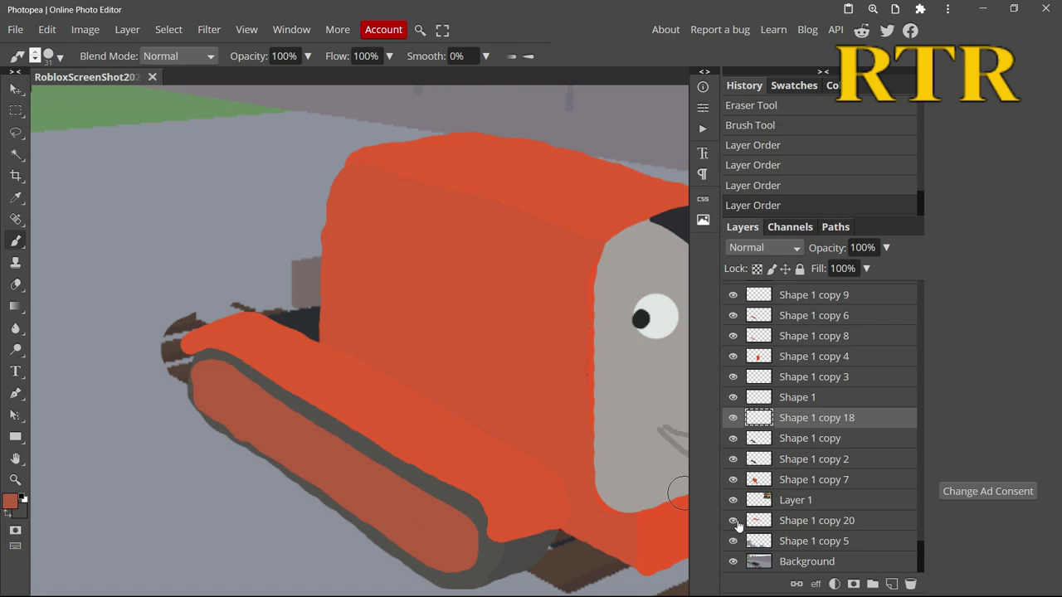
Paint orange wheel discs at both ends of the track's inner panel and a thinner bar joining them on Shape 1 copy 99.
mouse_move(734, 481)
left_mouse_down()
mouse_move(780, 417)
mouse_move(739, 452)
mouse_move(741, 481)
left_mouse_up()
left_click(10, 501)
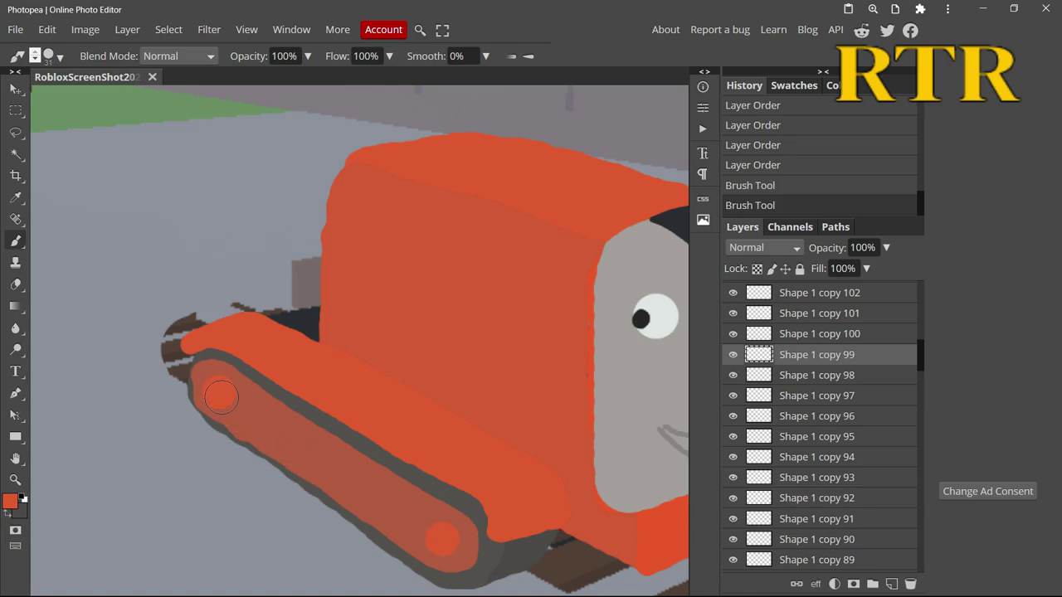
key("bracketleft")
key("bracketleft")
key("bracketleft")
key("bracketleft")
key("bracketleft")
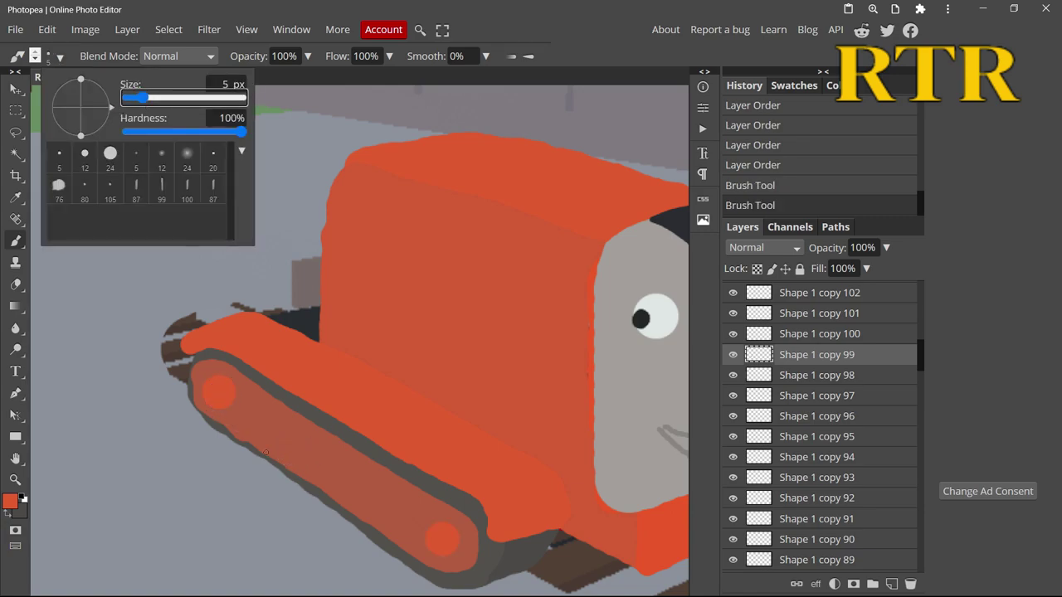
left_click_drag(218, 392, 256, 412)
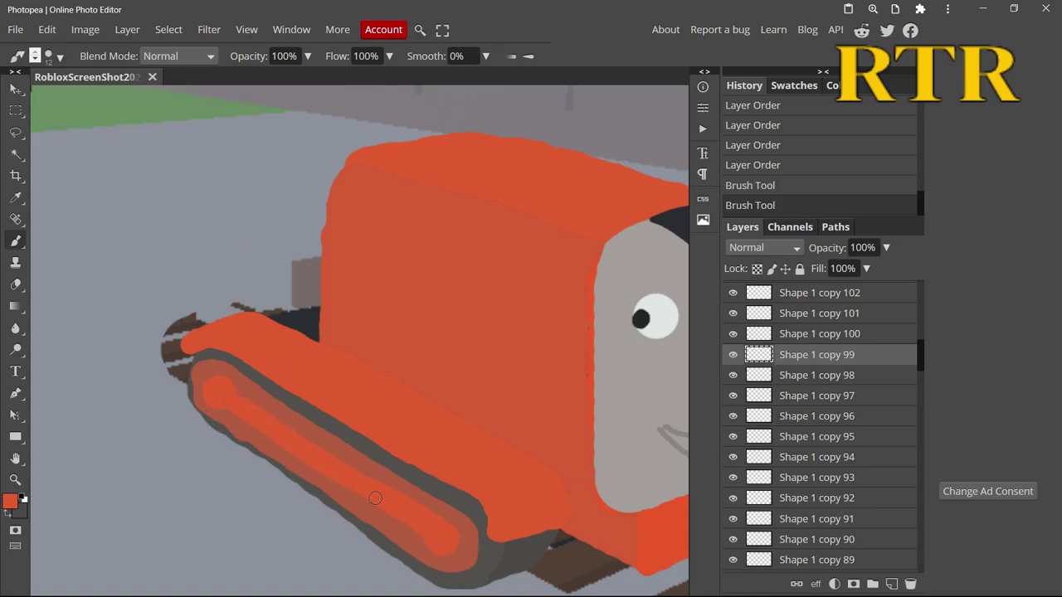
Erase part of the orange around the rear wheel disc and touch up the wheel bar with the brush.
key("e")
left_click(239, 396)
scroll(239, 395, "up", 2)
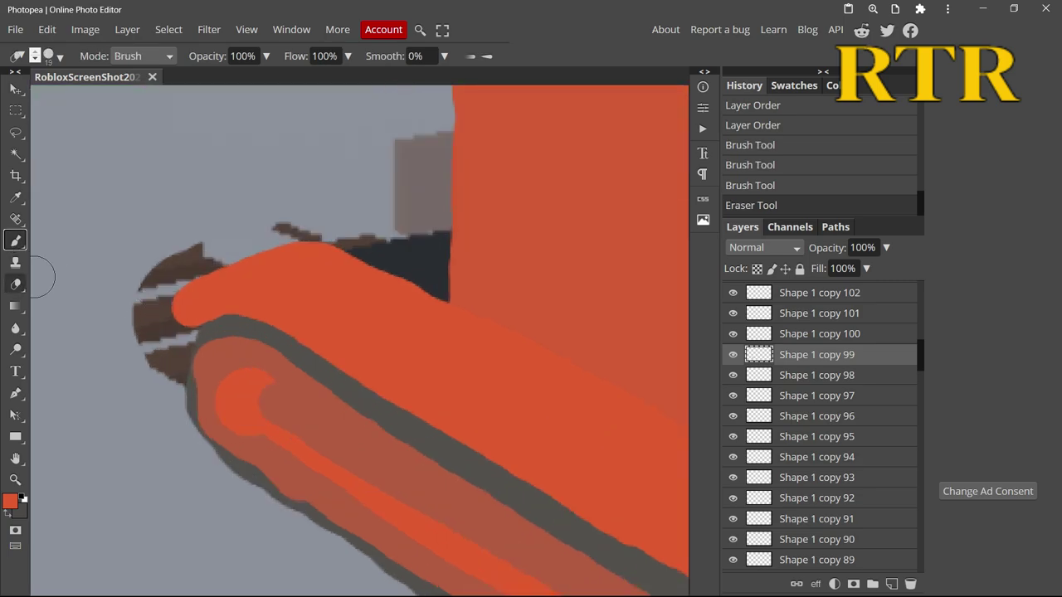
key("b")
left_click(486, 566)
scroll(487, 566, "down", 5)
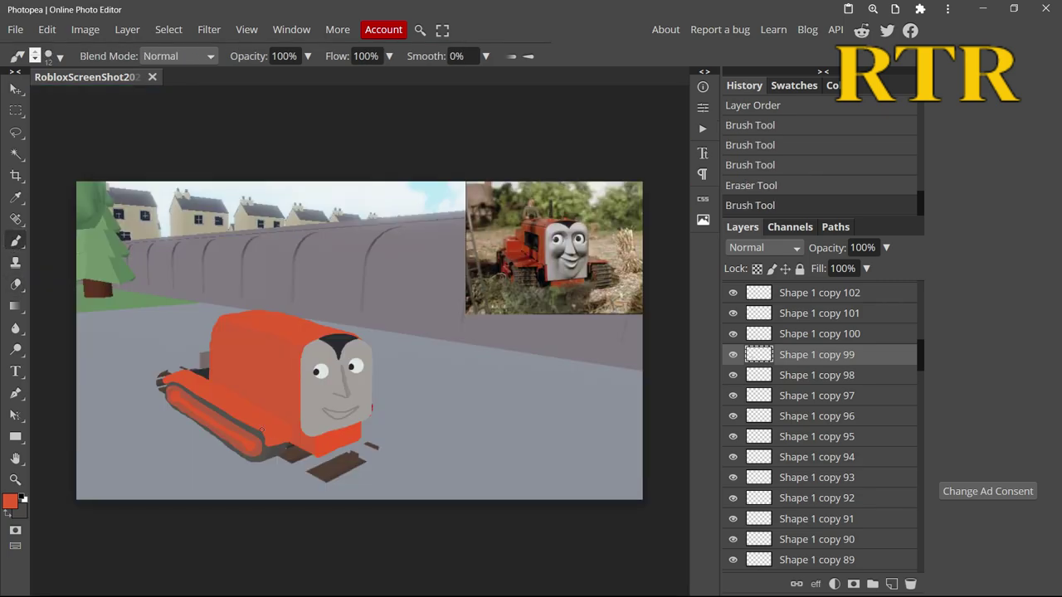
Outline a slanted black window on the body side using Shape 1 copy 100.
left_click(10, 501)
left_click(177, 349)
left_click(399, 351)
left_click(816, 333)
scroll(286, 428, "up", 5)
mouse_move(257, 519)
left_mouse_down()
mouse_move(254, 426)
mouse_move(153, 379)
left_mouse_up()
mouse_move(257, 522)
left_mouse_down()
mouse_move(127, 465)
mouse_move(248, 523)
mouse_move(104, 458)
mouse_move(101, 375)
left_mouse_up()
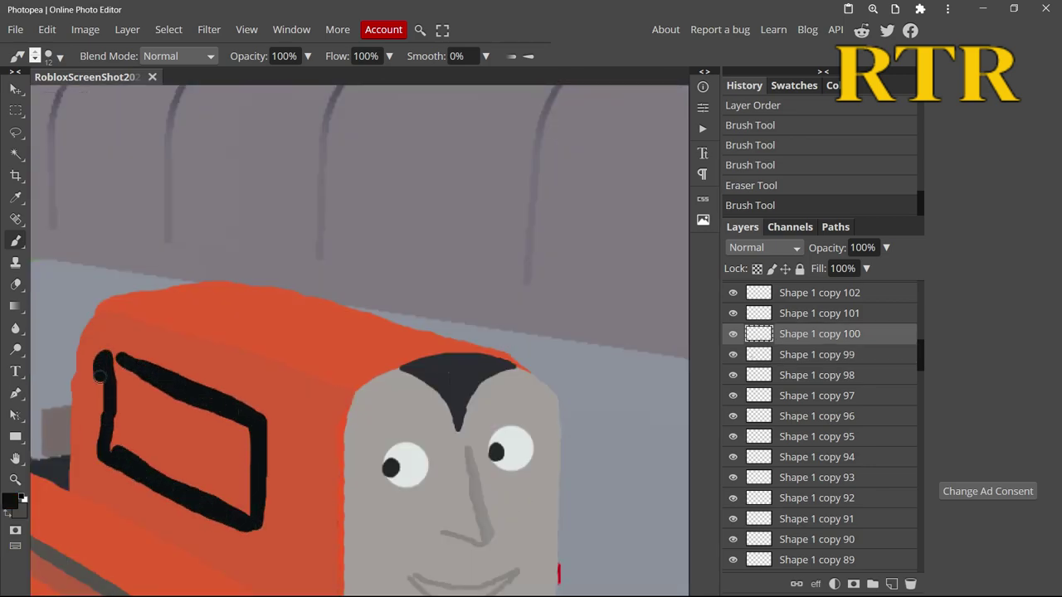
Fill the window outline completely with black using a 16 px brush.
key("bracketright")
mouse_move(116, 365)
left_mouse_down()
mouse_move(130, 453)
mouse_move(155, 388)
mouse_move(162, 473)
mouse_move(172, 404)
mouse_move(181, 477)
mouse_move(204, 418)
mouse_move(247, 518)
left_mouse_up()
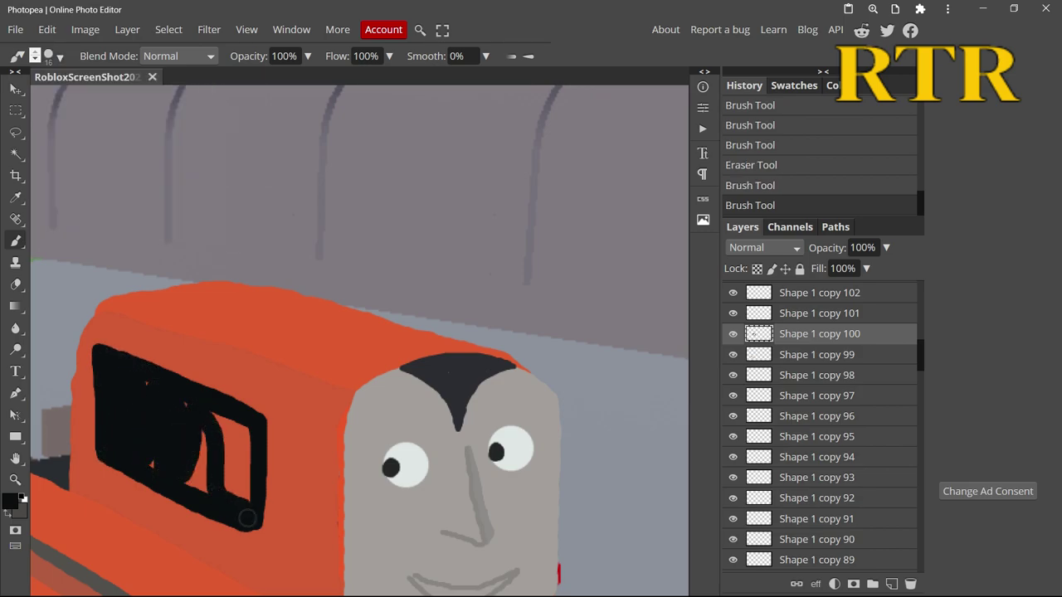
left_click_drag(200, 431, 242, 467)
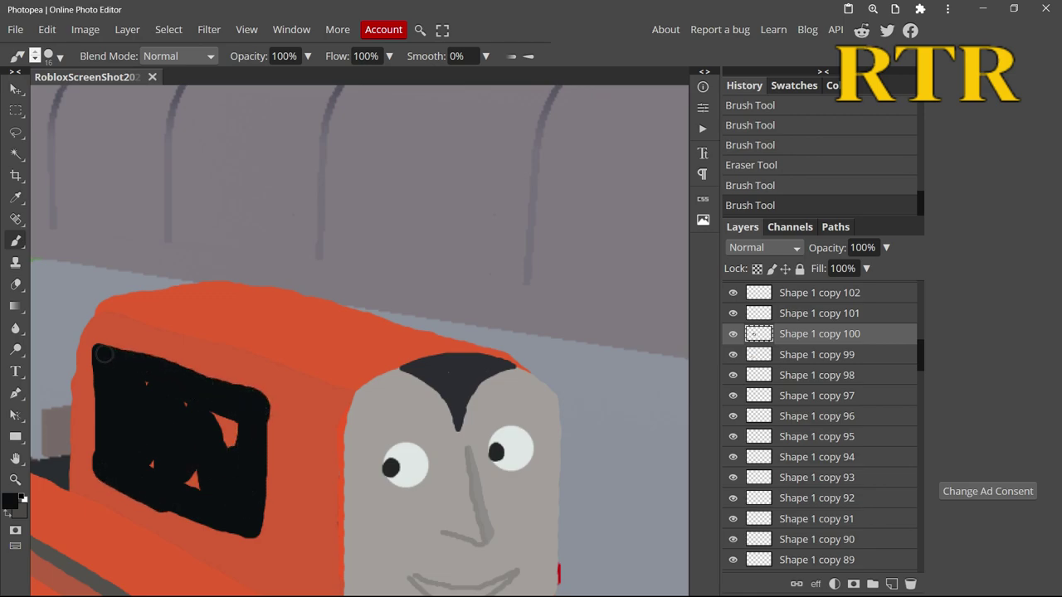
left_click_drag(201, 419, 231, 423)
Erase the window's uneven edges into straight ones and move the window slightly forward and down on the body side.
key("e")
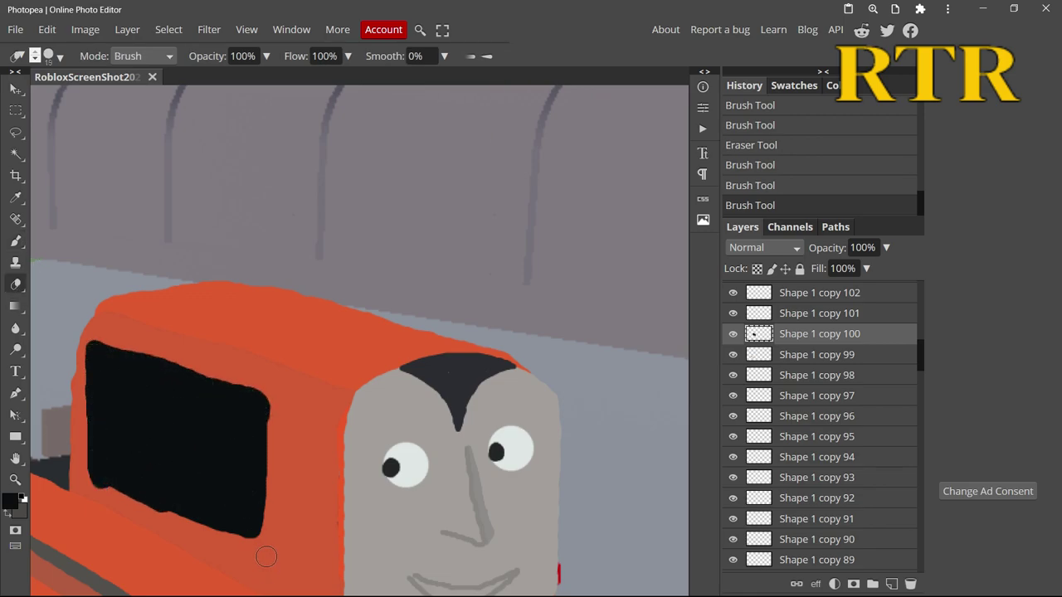
left_click_drag(171, 511, 93, 475)
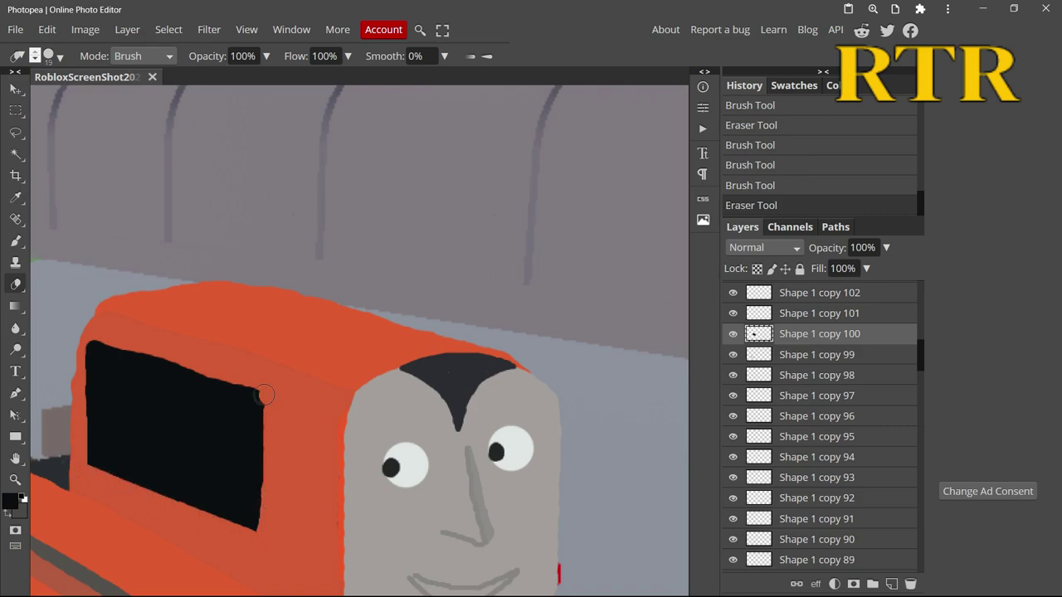
key("v")
left_click_drag(192, 451, 213, 462)
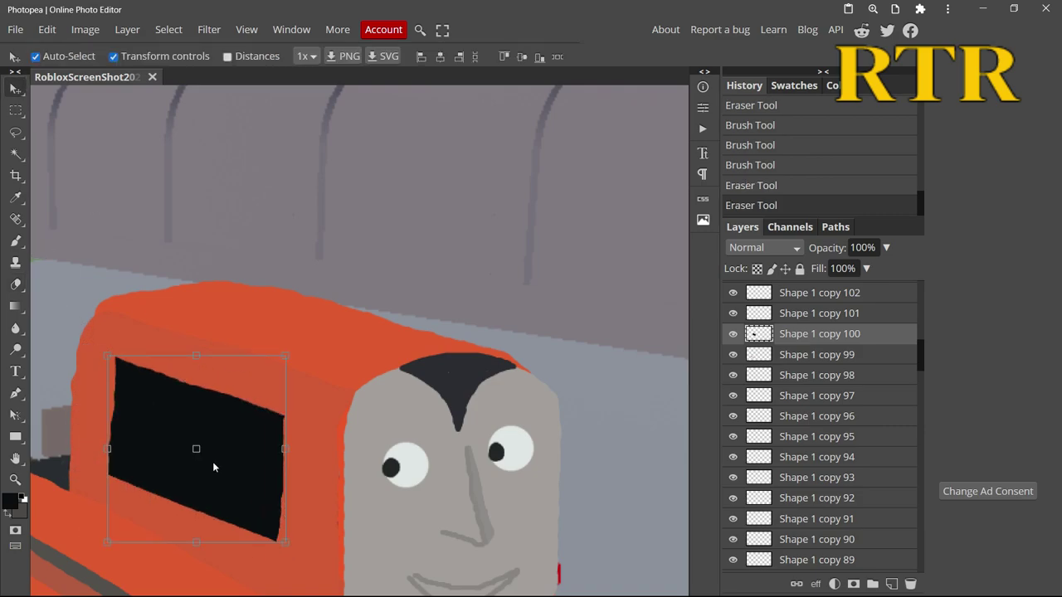
Extend the orange body side rearward with a lower block behind the cab on Shape 1 copy 7.
scroll(212, 461, "down", 5)
scroll(200, 422, "up", 8)
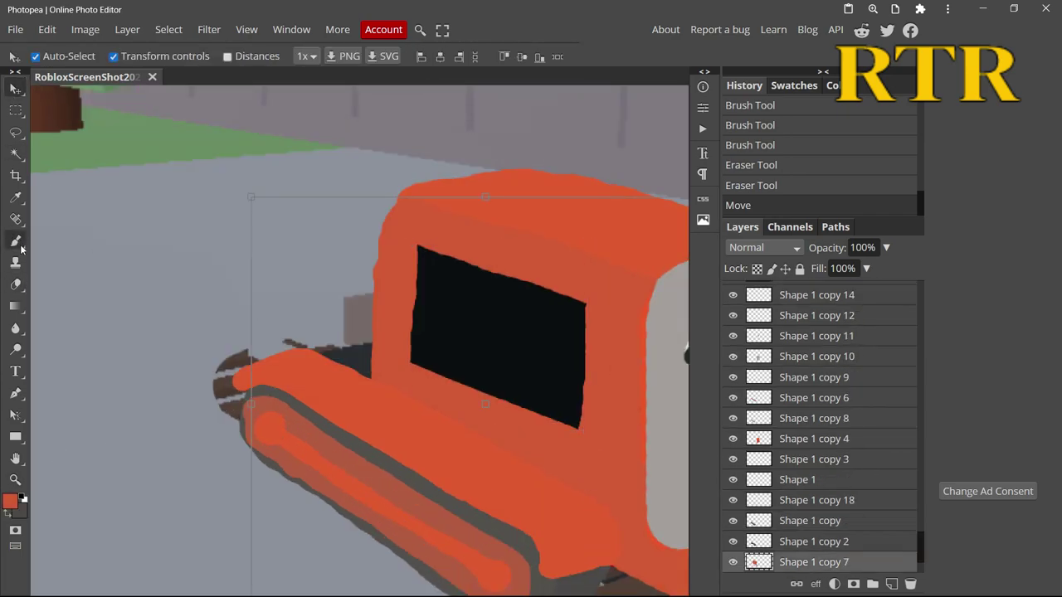
left_click(15, 240)
left_click_drag(332, 348, 375, 376)
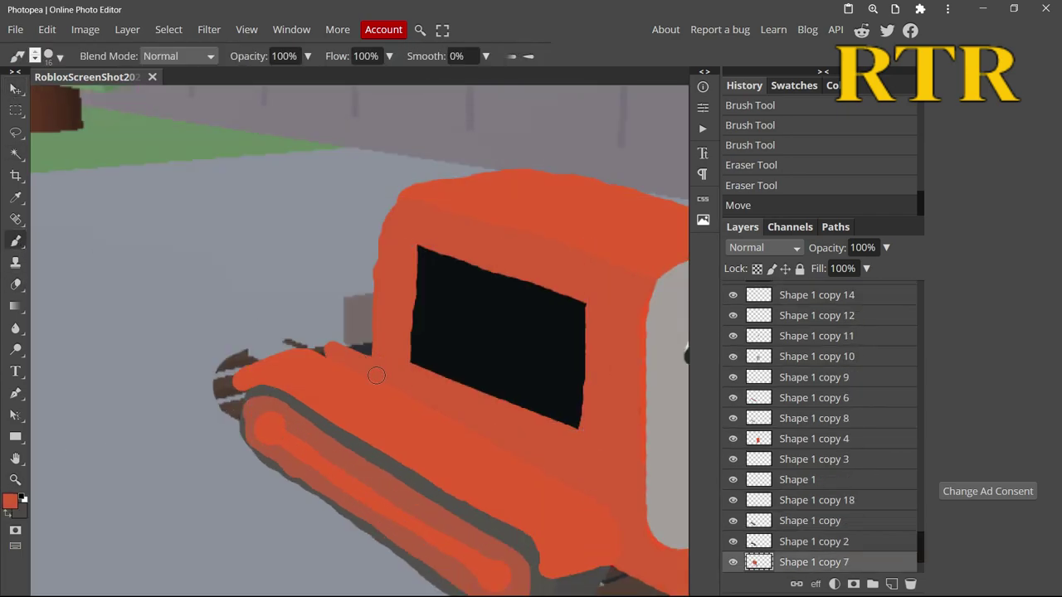
left_click_drag(280, 331, 280, 232)
scroll(280, 233, "down", 3)
scroll(280, 330, "up", 3)
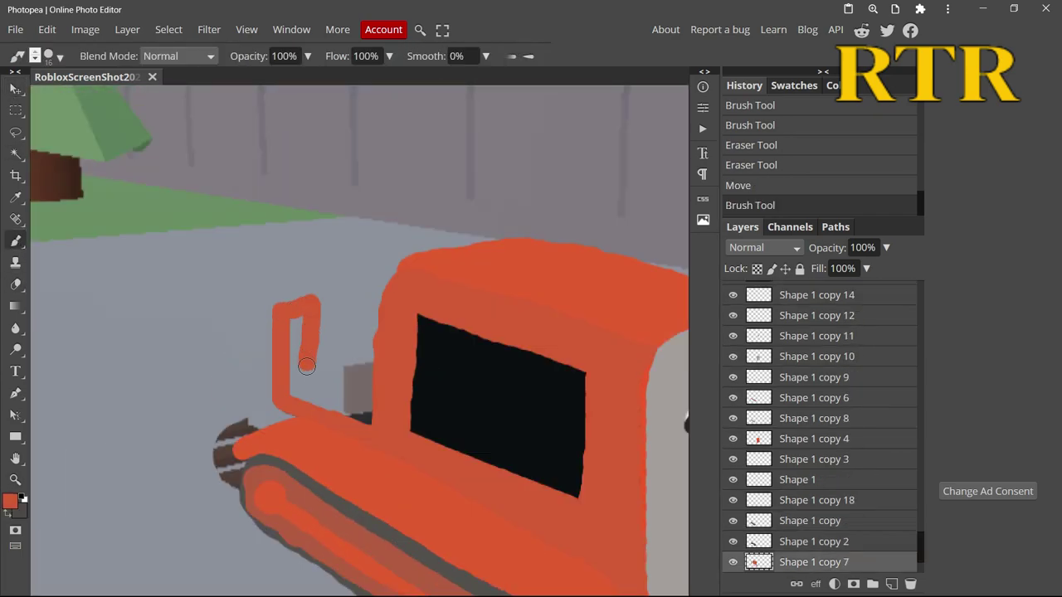
mouse_move(310, 320)
left_mouse_down()
mouse_move(373, 289)
mouse_move(369, 325)
left_mouse_up()
scroll(348, 349, "down", 3)
scroll(330, 363, "up", 4)
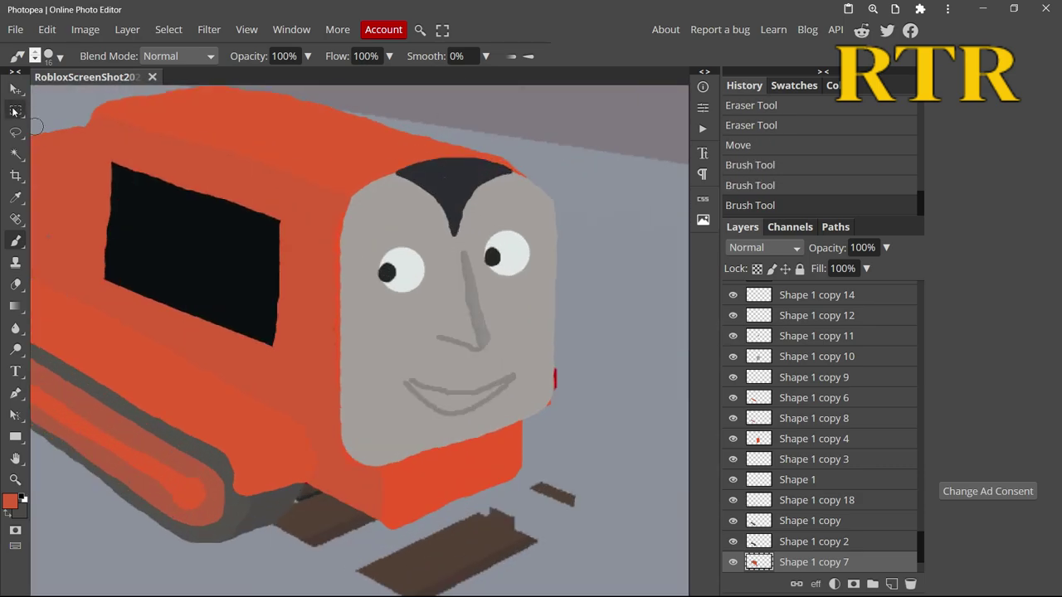
Enlarge the near track guard and the grey track towards the front with Free Transform.
left_click(15, 88)
left_click(318, 496)
left_click_drag(318, 497, 375, 541)
left_click(252, 512)
left_click_drag(253, 513, 275, 532)
left_click(166, 286)
key("ctrl+z")
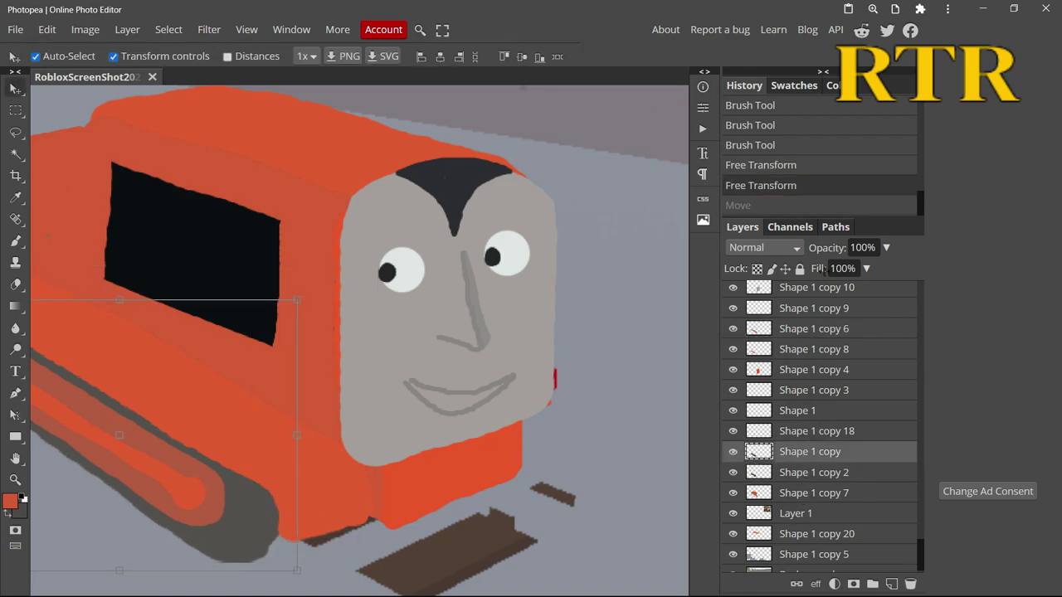
Lock the Shape 1 copy layer and move the darker inner part of the track to sit beneath the guard's front end.
left_click(800, 268)
left_click(241, 508)
left_click_drag(296, 527, 197, 487)
scroll(197, 487, "down", 5)
scroll(269, 424, "up", 5)
left_click(196, 405)
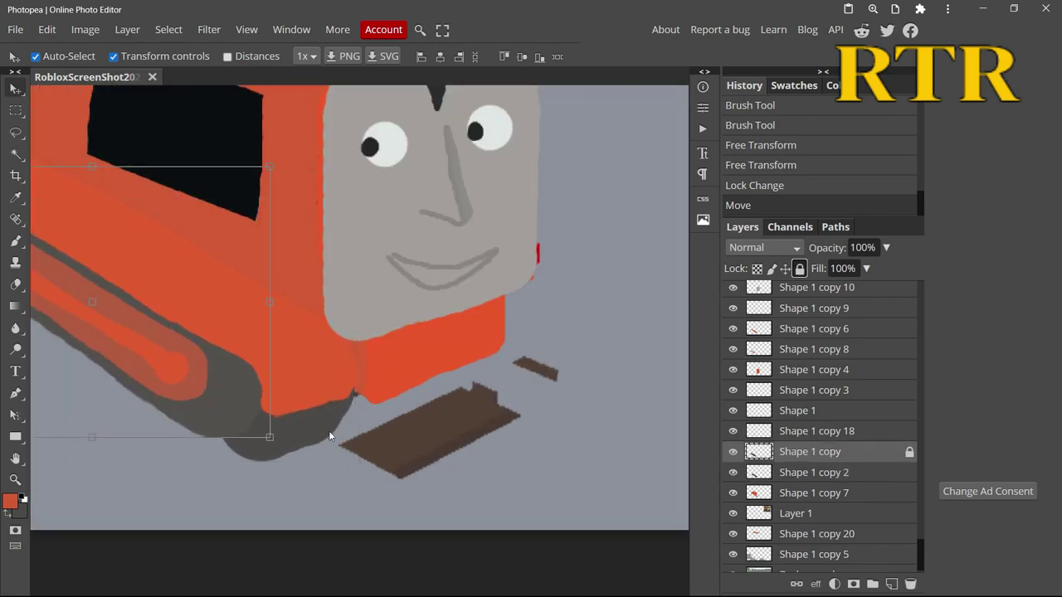
Unlock the Shape 1 copy layer and enlarge the grey track slightly with Free Transform.
left_click(800, 268)
left_click_drag(270, 437, 278, 454)
scroll(279, 455, "down", 5)
scroll(235, 435, "up", 5)
Enlarge the track's inner panel on Shape 1 copy 8 and fit it around the orange wheel bar.
left_click(813, 349)
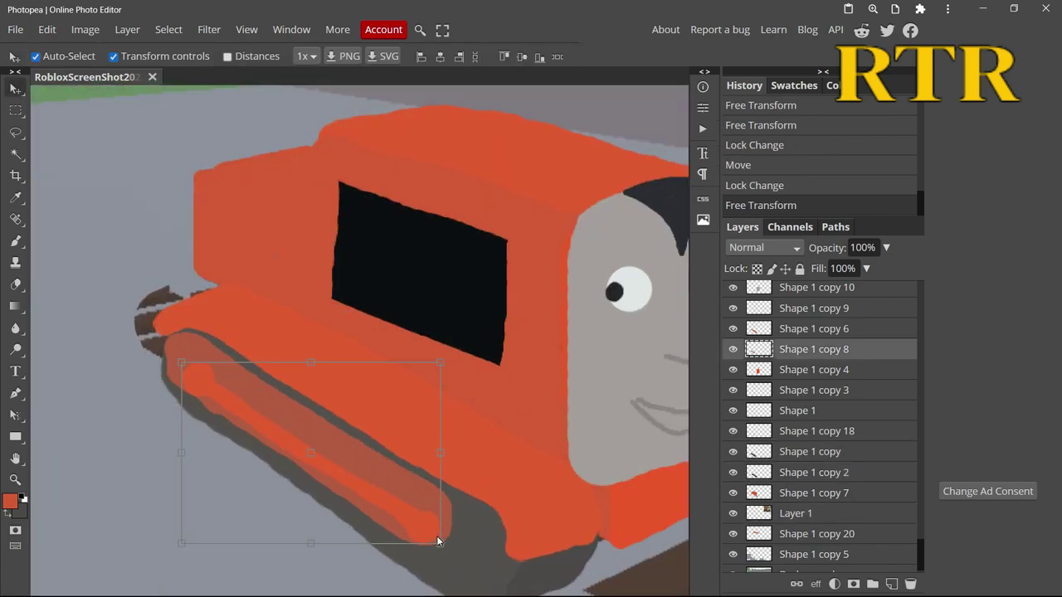
scroll(437, 536, "down", 2)
key("ctrl+t")
left_click_drag(451, 462, 493, 514)
key("Return")
key("ctrl+t")
key("Return")
scroll(104, 352, "down", 3)
scroll(105, 352, "up", 3)
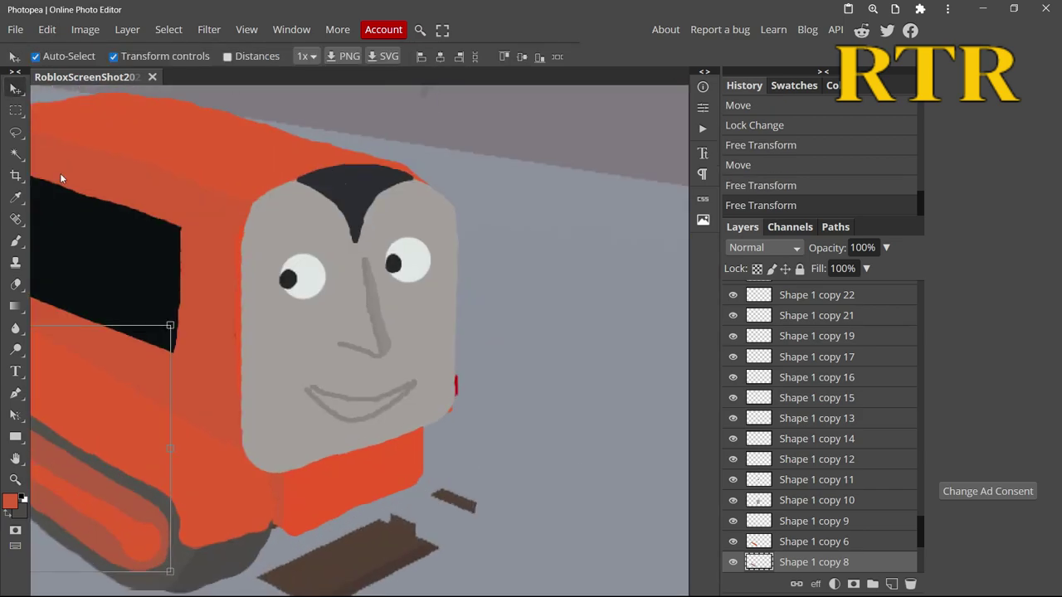
Duplicate the dark track layer Shape 1 copy 2, move the copy to the far side of the face and erase its overlapping part.
scroll(817, 415, "down", 3)
right_click(780, 493)
left_click(821, 91)
left_click_drag(428, 471, 440, 473)
key("e")
mouse_move(232, 257)
left_mouse_down()
mouse_move(191, 332)
mouse_move(105, 389)
left_mouse_up()
Duplicate the guard layer Shape 1 copy 6, place the copy over the far track and erase the excess covering the face.
key("v")
left_click(813, 389)
right_click(813, 348)
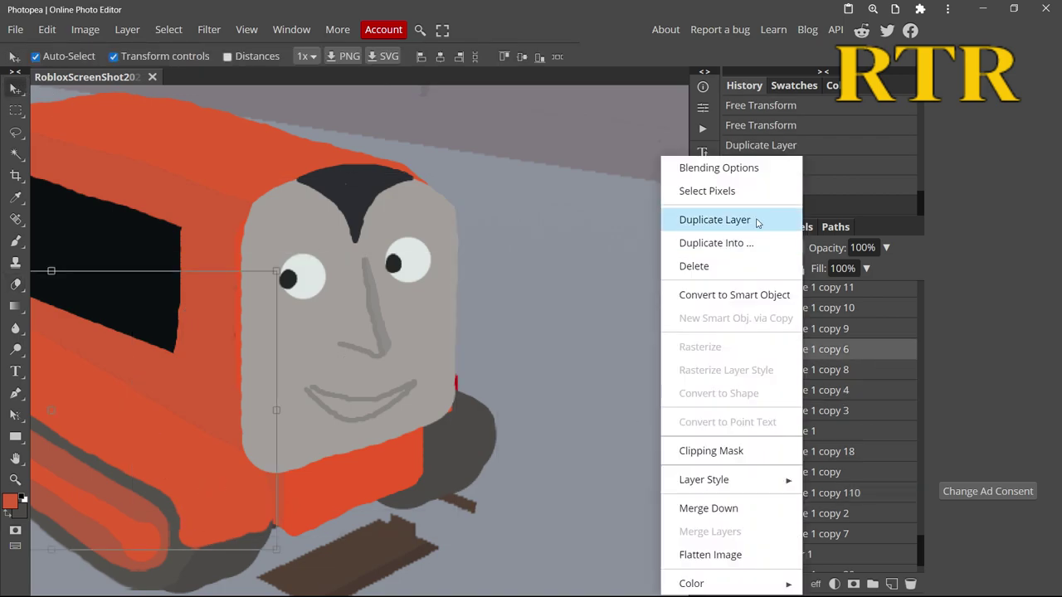
left_click(763, 218)
left_click_drag(415, 388, 458, 418)
key("e")
left_click_drag(156, 275, 277, 382)
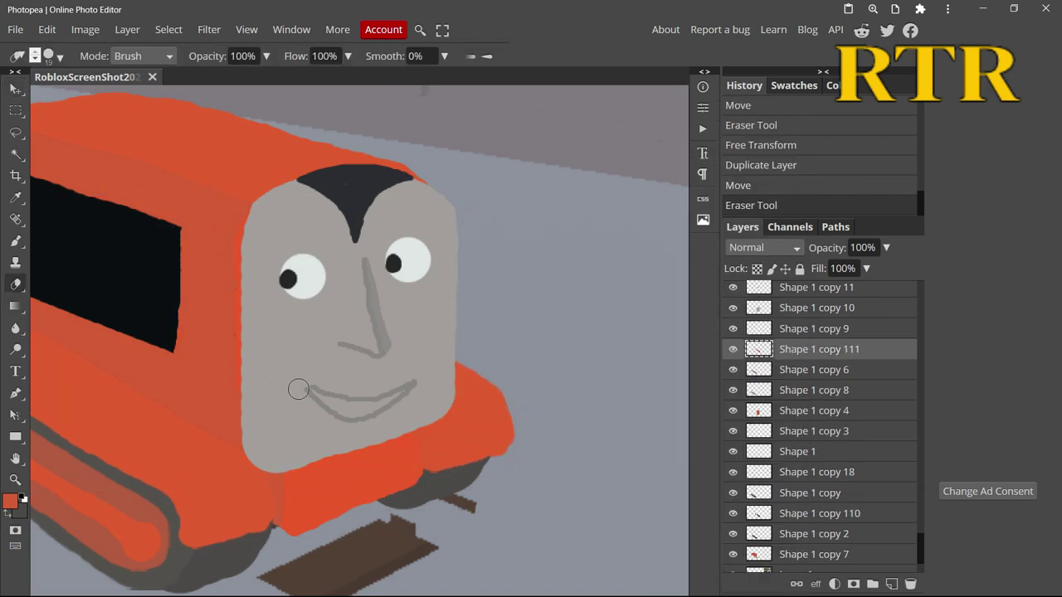
left_click(482, 459)
scroll(482, 458, "down", 3)
Adjust the track guard with Free Transform and touch up the near guard's front end in orange on Shape 1 copy 6.
left_click(15, 240)
left_click(213, 402)
key("ctrl+z")
key("v")
key("ctrl+t")
left_click(816, 369)
left_click(10, 501)
key("Escape")
left_click(15, 240)
left_click_drag(190, 464, 249, 482)
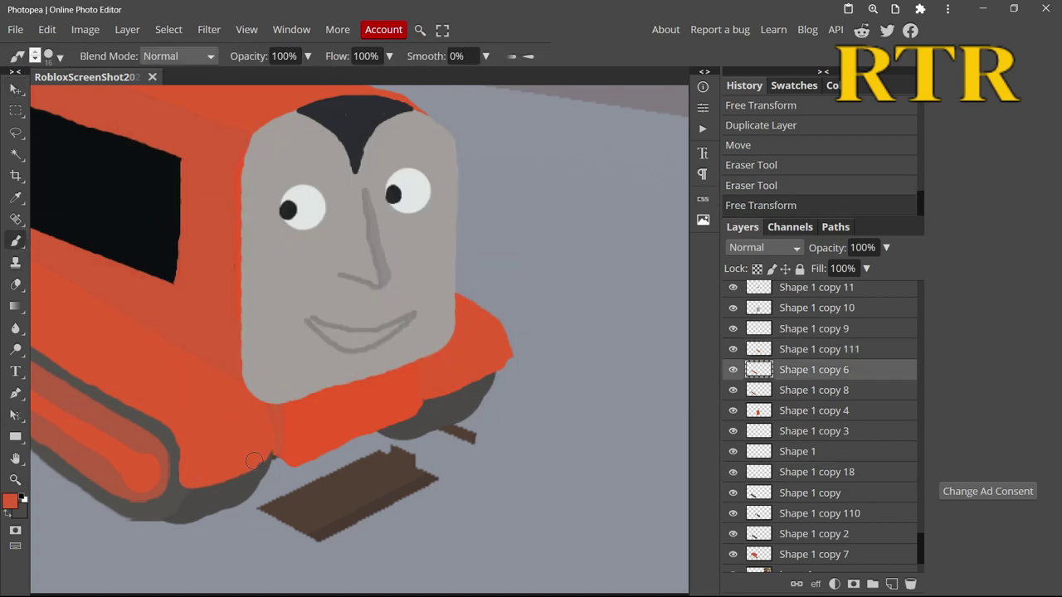
scroll(240, 399, "down", 5)
scroll(241, 399, "up", 5)
Pick the face's grey and square off the face's lower edge with the brush on Shape 1 copy 10.
left_click(10, 501)
left_click(373, 430)
key("Return")
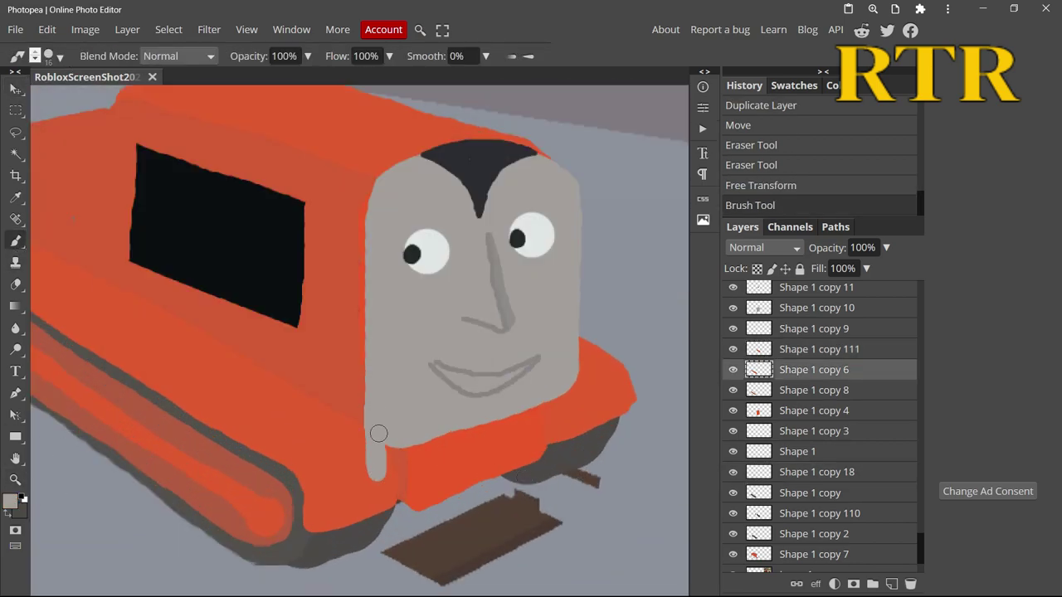
left_click_drag(436, 453, 540, 410)
key("ctrl+z")
key("ctrl+t")
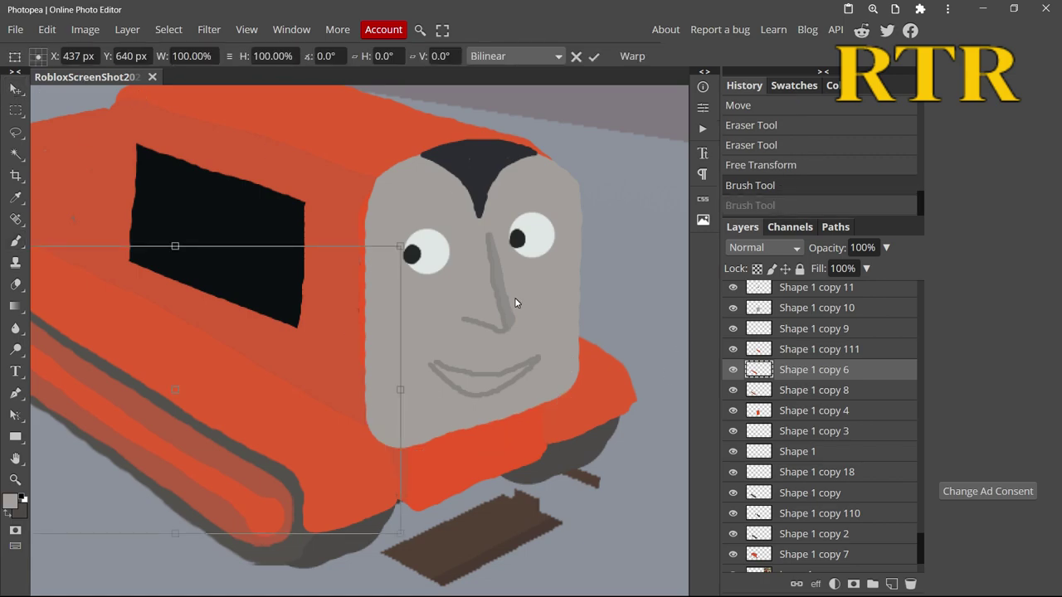
left_click(816, 308)
key("b")
left_click_drag(369, 456, 375, 396)
key("ctrl+z")
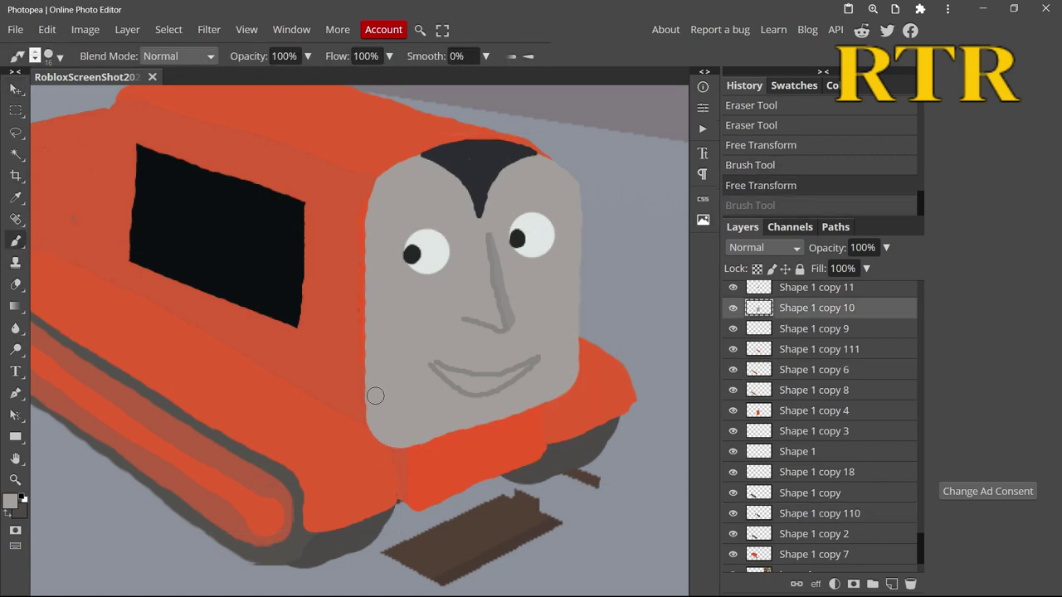
mouse_move(380, 466)
left_mouse_down()
mouse_move(568, 400)
mouse_move(569, 385)
mouse_move(528, 416)
left_mouse_up()
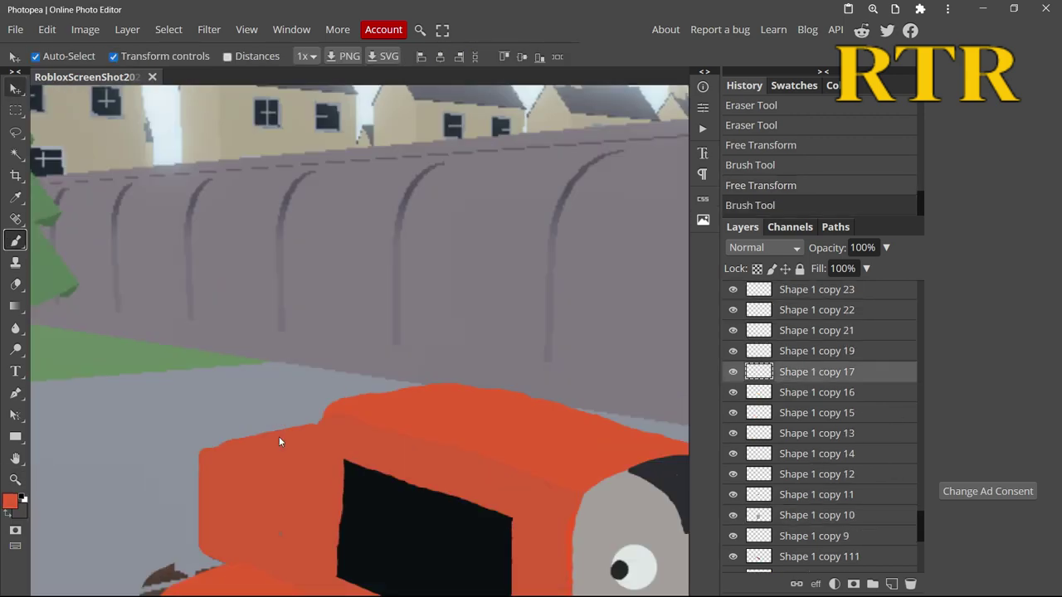
Paint a raised orange block at the rear of the body beside the roof on Shape 1 copy 17.
key("b")
mouse_move(250, 439)
left_mouse_down()
mouse_move(249, 401)
mouse_move(329, 378)
mouse_move(336, 399)
mouse_move(285, 429)
mouse_move(284, 403)
mouse_move(275, 448)
mouse_move(313, 437)
mouse_move(293, 411)
mouse_move(322, 393)
left_mouse_up()
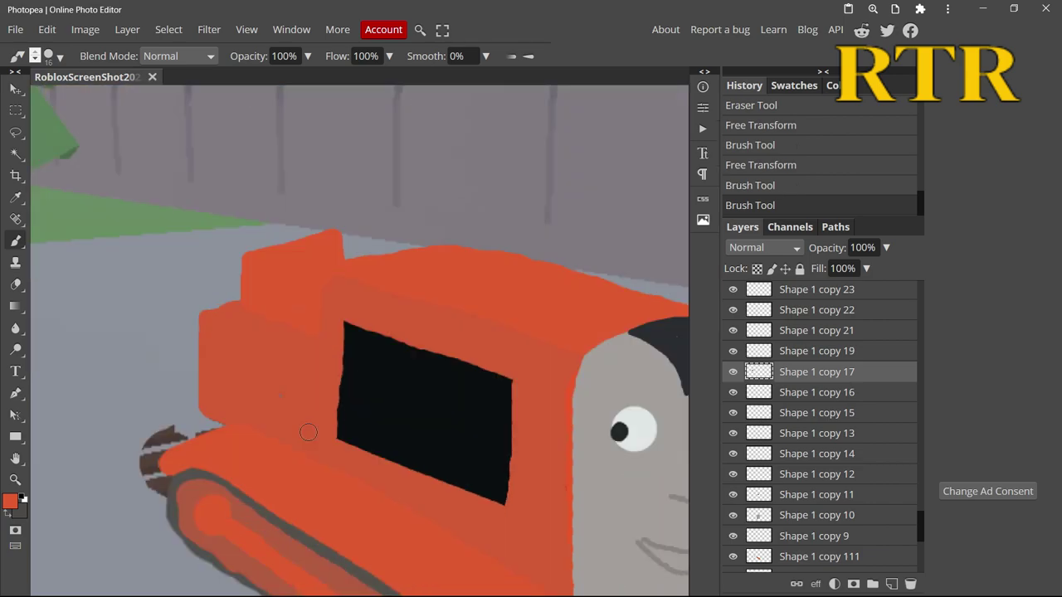
scroll(301, 405, "down", 3)
scroll(336, 373, "up", 4)
Paint the side of a box standing on the rear of the track guard in darker orange on Shape 1 copy 19.
left_click(336, 373)
scroll(268, 470, "down", 2)
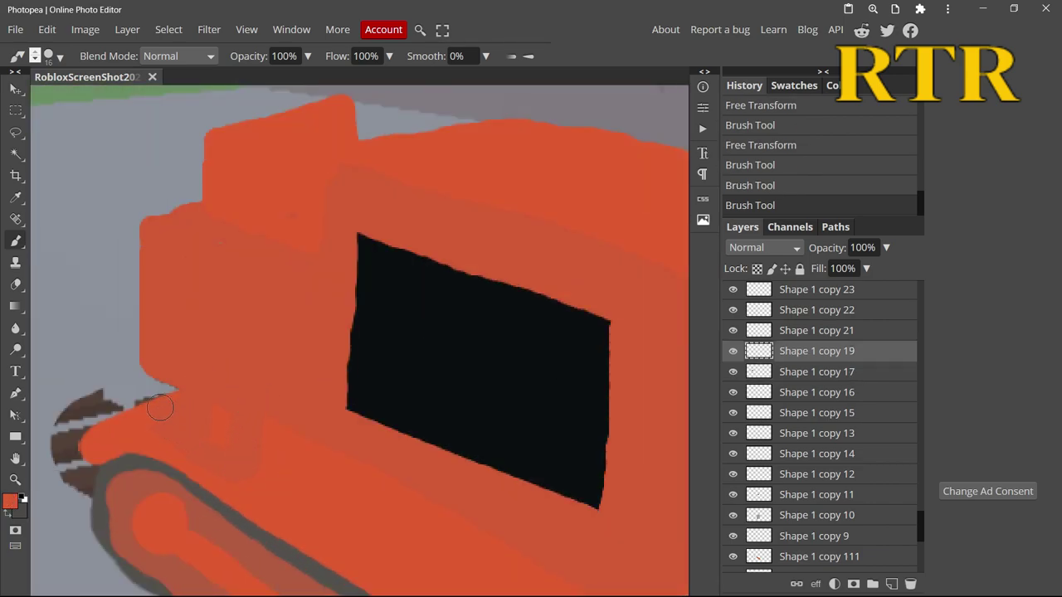
left_click(237, 402)
Paint the box's front face in lighter orange on Shape 1 copy 21 and move that layer below Shape 1 copy 19.
scroll(237, 401, "down", 2)
scroll(237, 343, "up", 3)
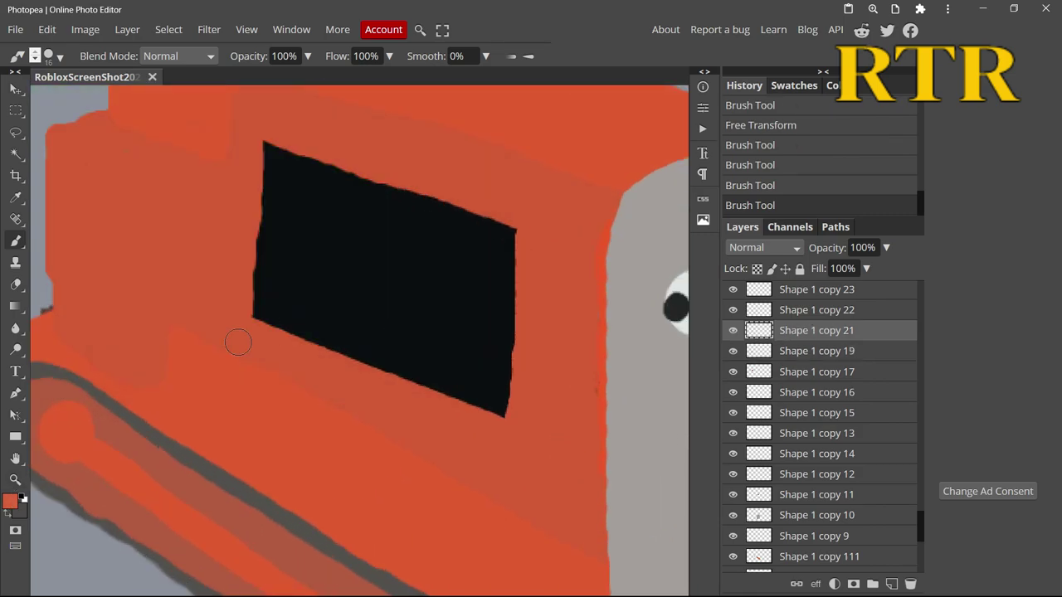
left_click_drag(124, 377, 226, 338)
left_click(150, 242)
key("ctrl+bracketleft")
scroll(213, 439, "down", 2)
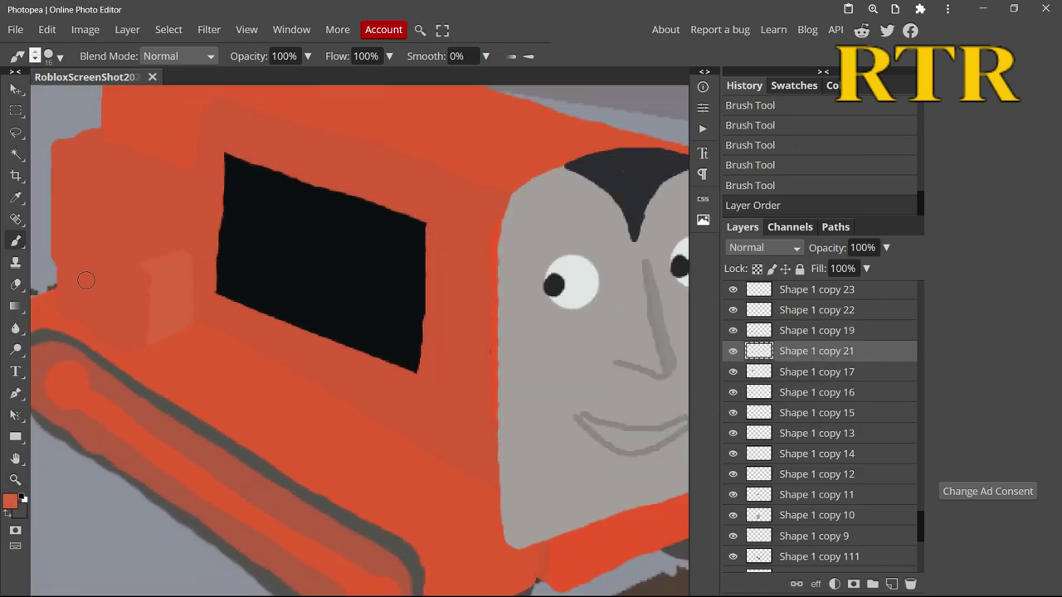
Erase the excess of the box side that overlaps its lighter front face on Shape 1 copy 19.
scroll(213, 439, "up", 4)
key("v")
left_click(348, 342)
key("e")
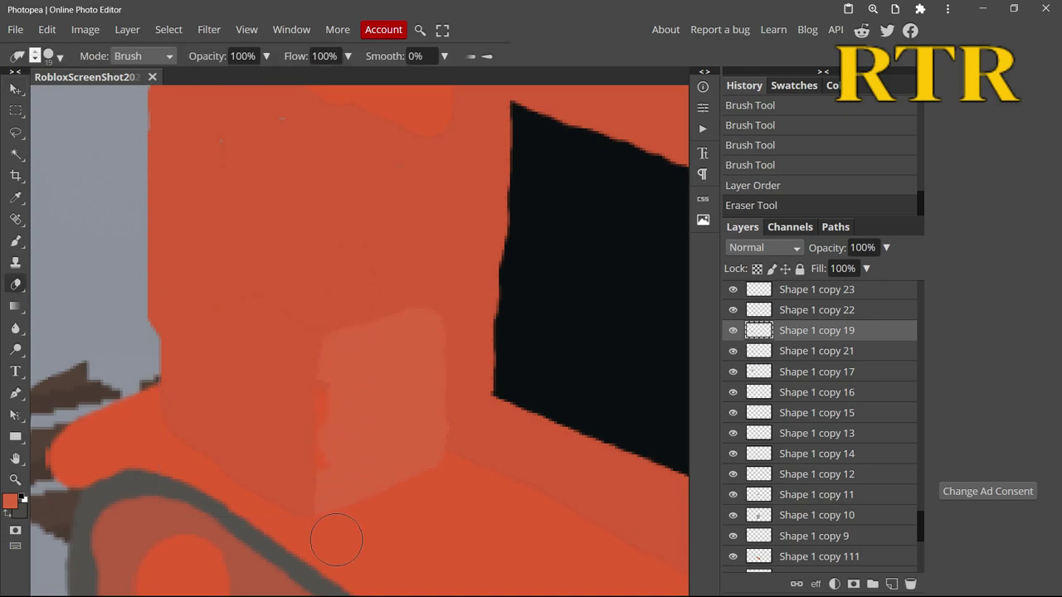
key("b")
key("e")
mouse_move(273, 317)
left_mouse_down()
mouse_move(275, 435)
mouse_move(316, 494)
mouse_move(321, 457)
left_mouse_up()
Step back to a cleaner trim of the box side and fill the gap beside it with lighter orange on Shape 1 copy 21.
left_click(755, 166)
left_click(728, 353)
key("b")
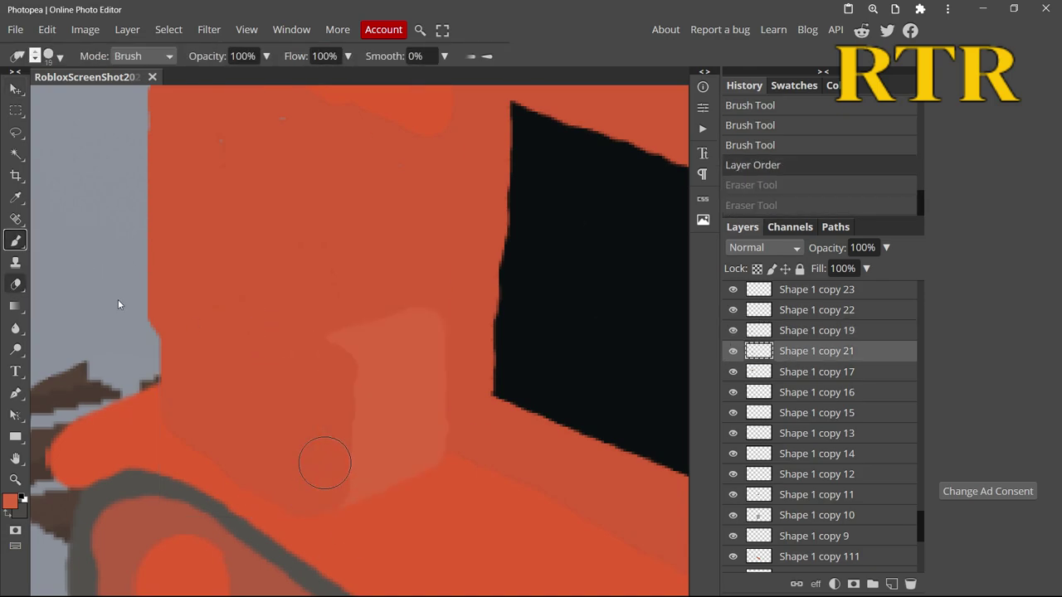
key("ctrl+z")
left_click(328, 379)
Paint the box's top face in brighter orange on Shape 1 copy 22 and place that layer directly above Shape 1 copy 17.
key("v")
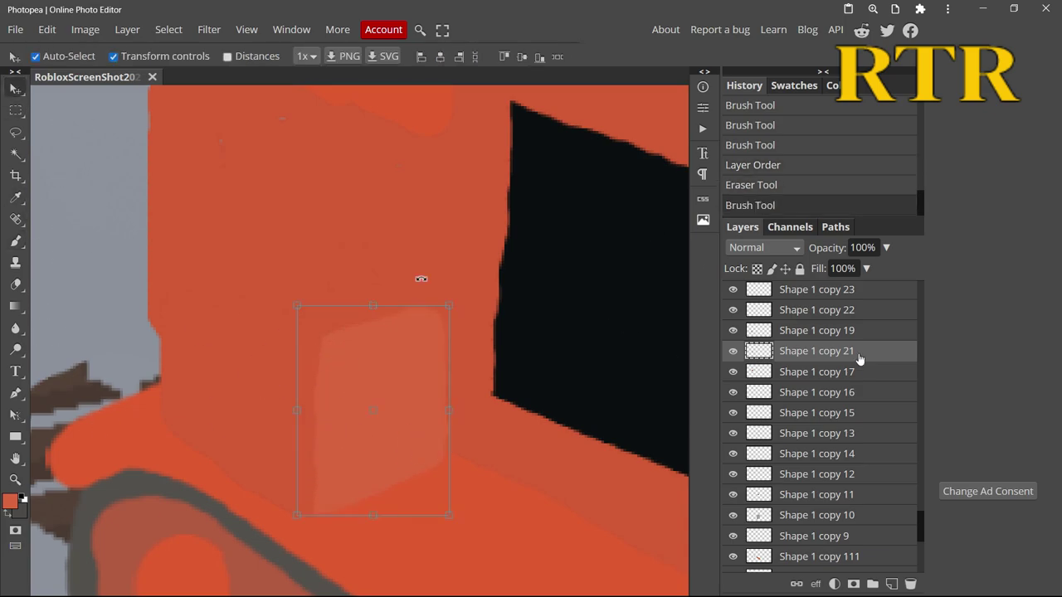
key("ctrl+[")
left_click(359, 261)
key("ctrl+z")
key("ctrl+[")
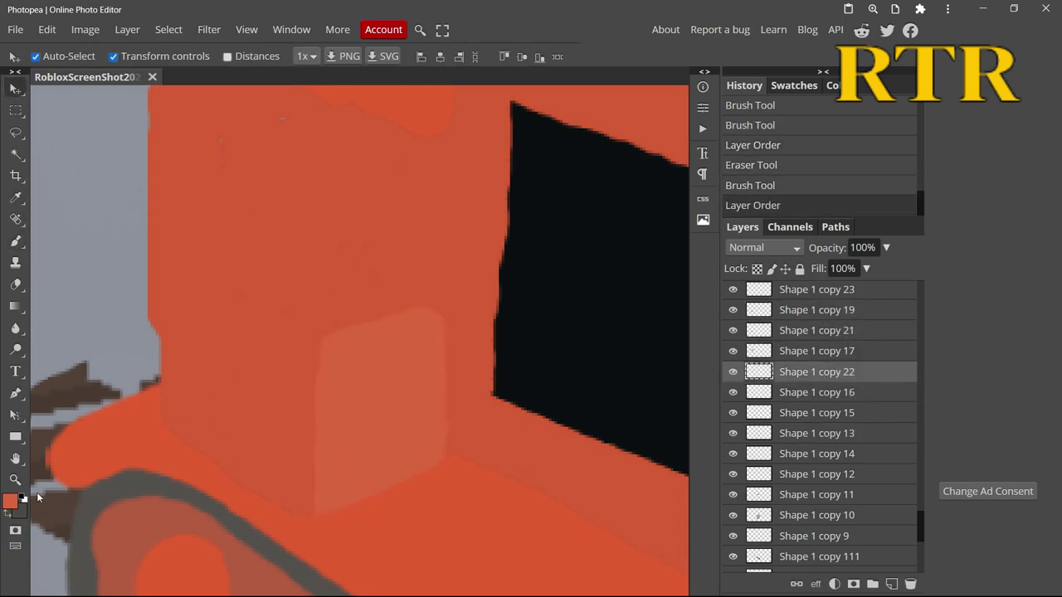
key("b")
left_click(325, 303)
key("ctrl+]")
key("ctrl+[")
key("ctrl+[")
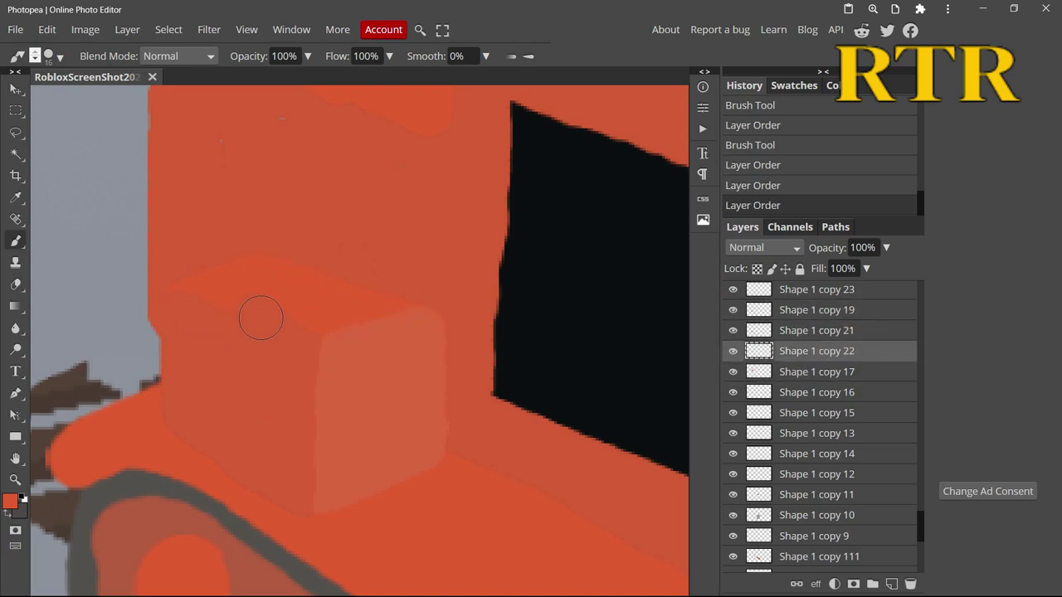
Touch up the box's top face on Shape 1 copy 22 and trim the side and front faces on Shape 1 copy 19 and copy 21.
left_click(260, 318)
key("v")
left_click(309, 325)
key("e")
left_click(168, 262)
scroll(213, 158, "up", 1)
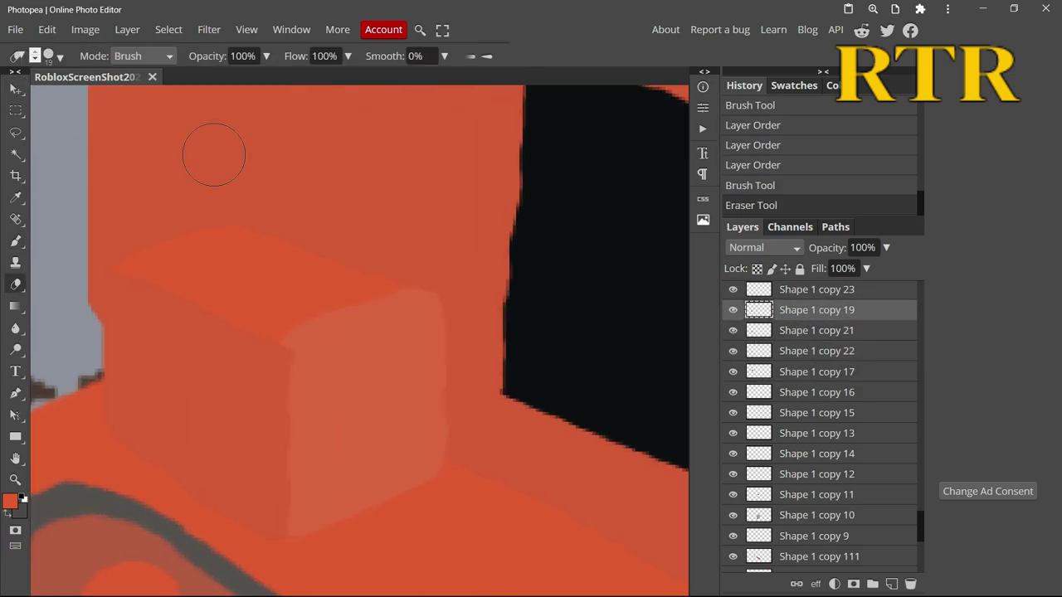
key("v")
left_click(348, 365)
key("e")
left_click(450, 264)
scroll(449, 265, "down", 4)
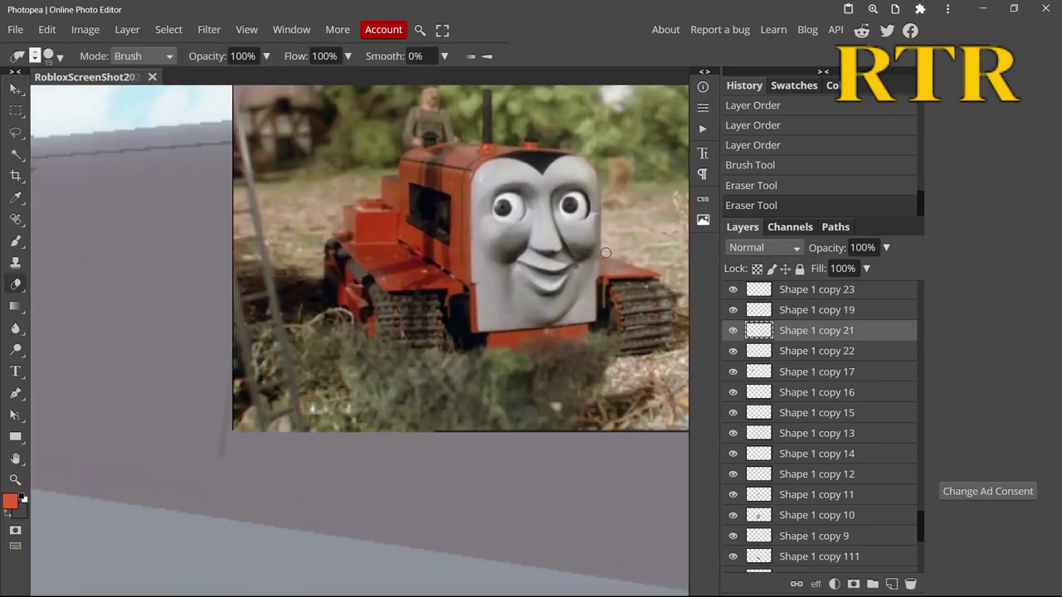
Paint two faint orange spots on the tractor's roof and a dark grey cap over the front one on Shape 1 copy 50.
key("b")
left_click(59, 58)
left_click(290, 344)
scroll(297, 295, "up", 1)
left_click(297, 295)
left_click(297, 294)
left_click(10, 501)
left_click(135, 308)
left_click(398, 349)
left_click(59, 57)
left_click_drag(317, 275, 371, 276)
scroll(371, 275, "down", 3)
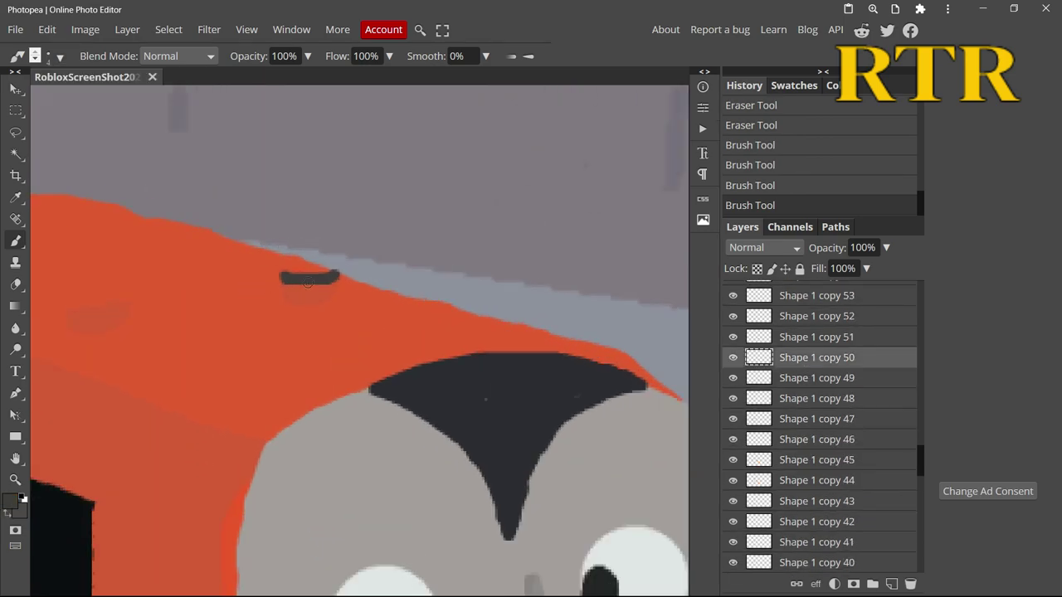
Paint a thick dark grey exhaust chimney over the middle roof spot on Shape 1 copy 50, stepping back over the poor strokes.
scroll(247, 320, "up", 3)
left_click_drag(247, 320, 251, 86)
scroll(287, 448, "up", 3)
left_click_drag(287, 452, 290, 205)
left_click(751, 185)
left_click(750, 165)
left_click_drag(254, 405, 259, 373)
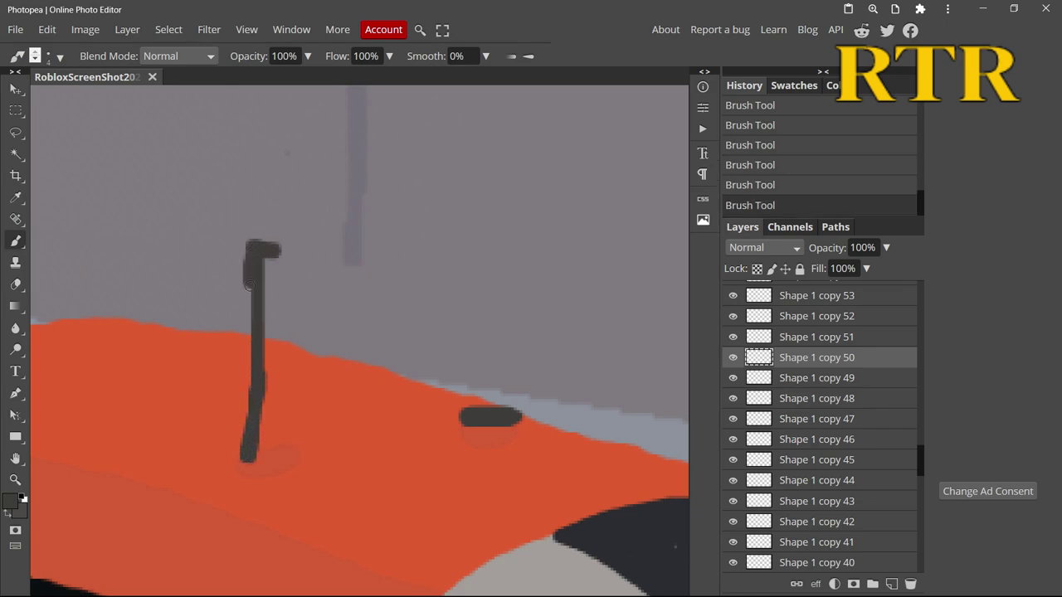
mouse_move(288, 342)
left_mouse_down()
mouse_move(285, 248)
mouse_move(267, 272)
mouse_move(272, 313)
left_mouse_up()
Trim the sides of the chimney on Shape 1 copy 50 and extend it upward in dark grey.
key("e")
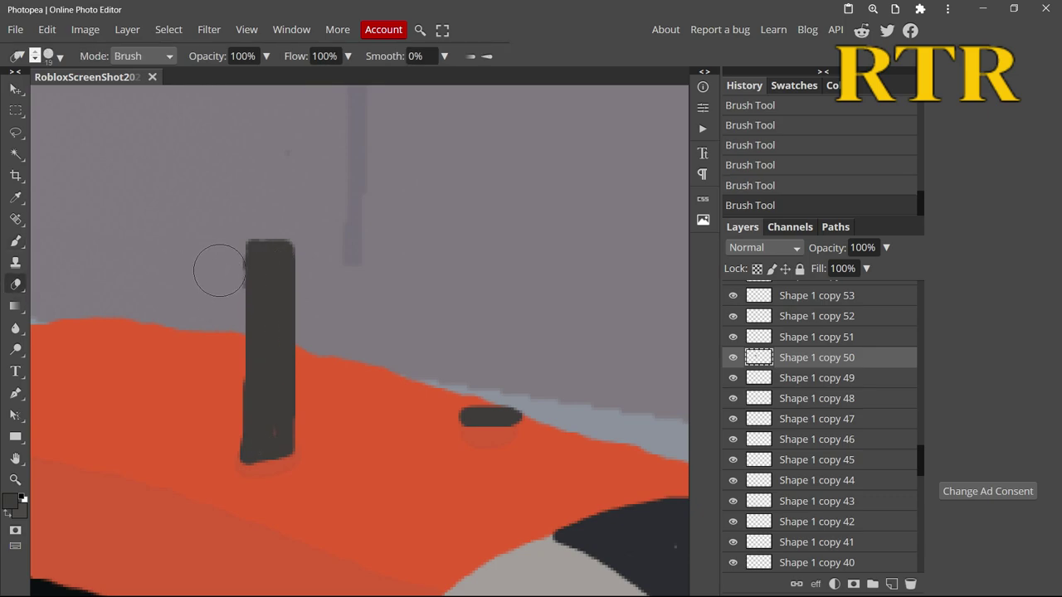
mouse_move(290, 226)
left_mouse_down()
mouse_move(309, 275)
mouse_move(318, 392)
left_mouse_up()
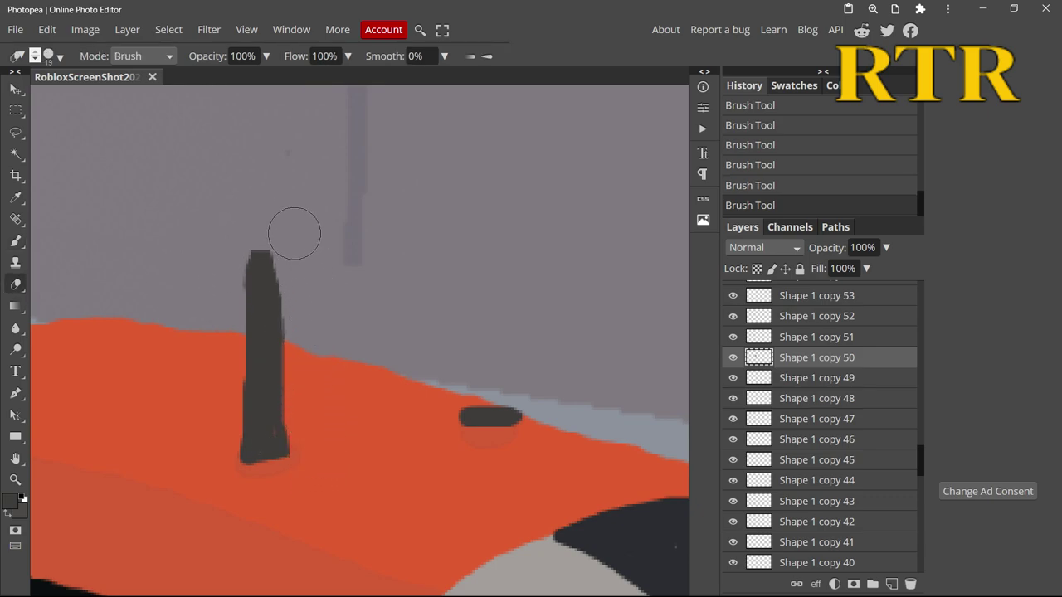
mouse_move(224, 271)
left_mouse_down()
mouse_move(289, 262)
mouse_move(265, 301)
left_mouse_up()
key("b")
scroll(283, 315, "down", 5)
scroll(283, 315, "up", 5)
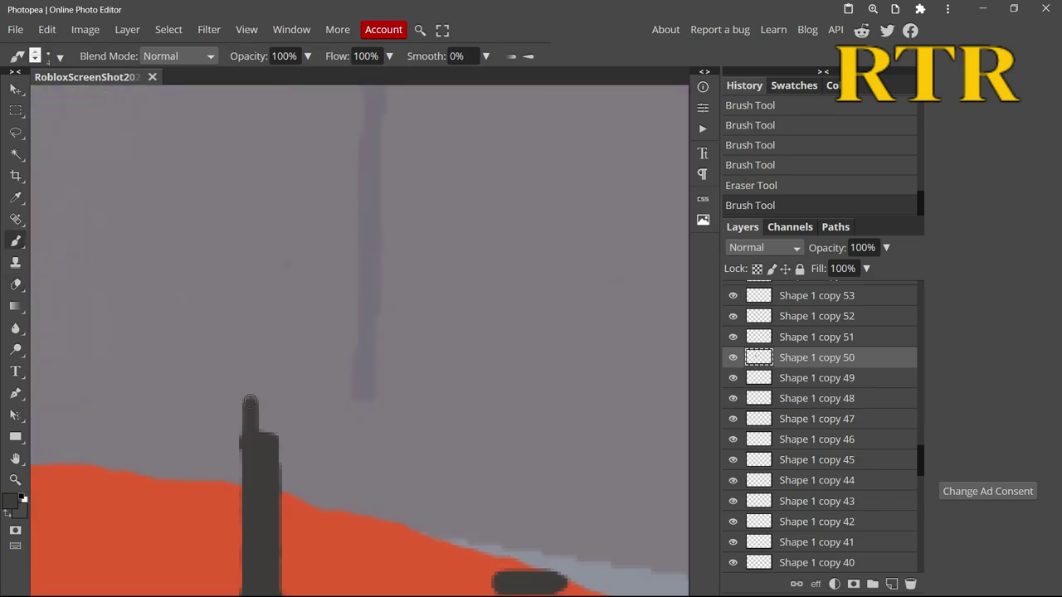
left_click(272, 467)
scroll(273, 467, "down", 5)
scroll(538, 330, "up", 6)
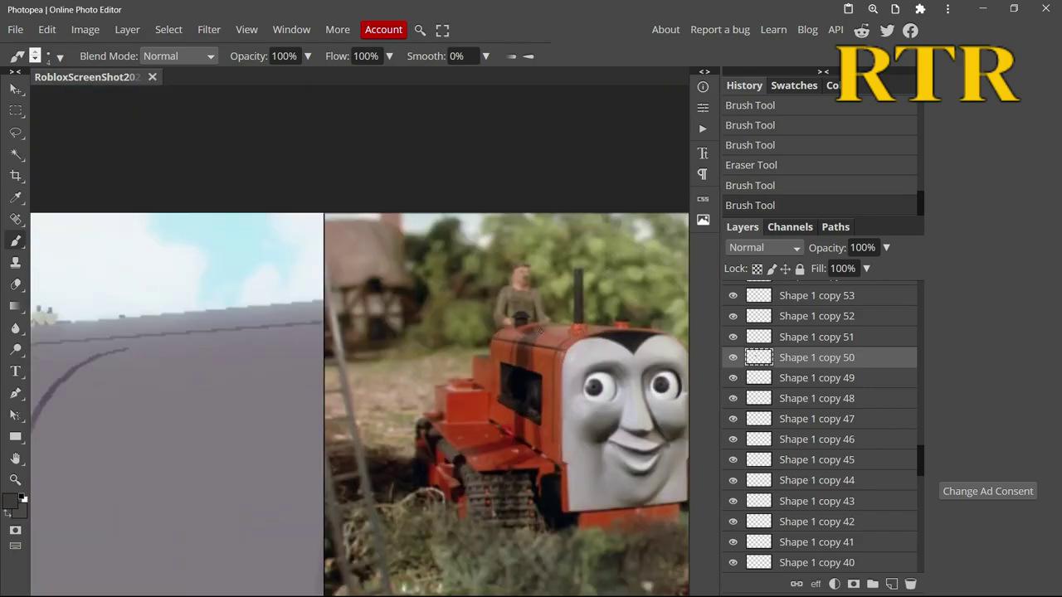
scroll(540, 330, "down", 5)
scroll(297, 350, "up", 5)
Outline and fill a dark grey (4b4847) ledge below the rear orange panel on Shape 1 copy 76.
left_click(10, 501)
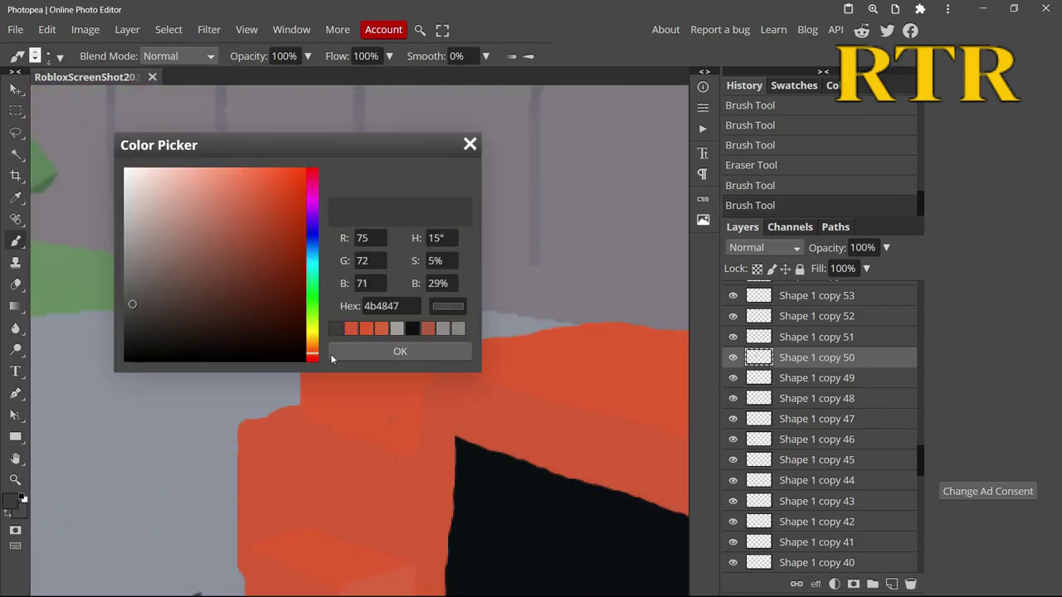
left_click(398, 349)
scroll(850, 386, "up", 5)
left_click(850, 382)
left_click_drag(237, 425, 264, 421)
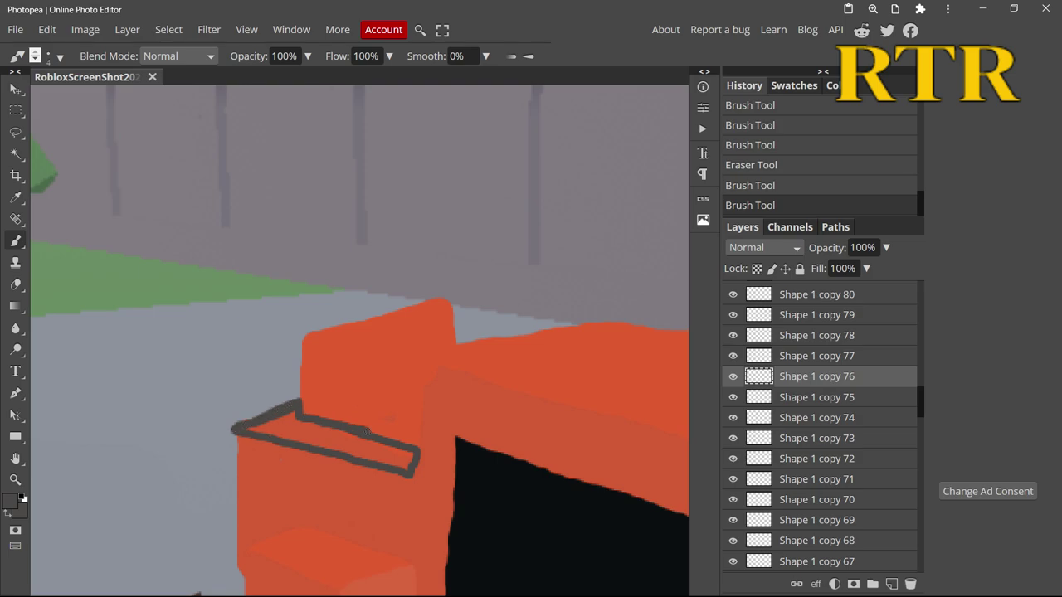
left_click(48, 55)
left_click_drag(125, 94, 183, 95)
mouse_move(240, 424)
left_mouse_down()
mouse_move(398, 457)
mouse_move(299, 431)
left_mouse_up()
Paint the triangular face between the rear panel and the dark ledge in lighter orange on Shape 1 copy 83, replacing the first attempt.
scroll(290, 414, "down", 3)
left_click(9, 501)
left_click(357, 526)
left_click(398, 348)
scroll(356, 415, "up", 3)
left_click(48, 56)
left_click_drag(147, 97, 140, 97)
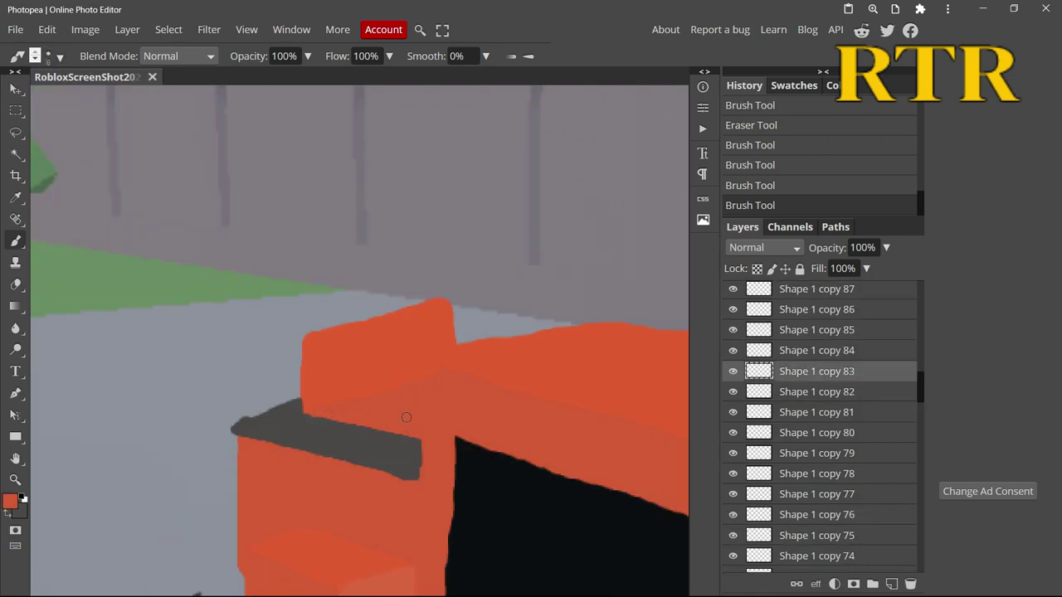
left_click(766, 194)
left_click(10, 501)
left_click(398, 351)
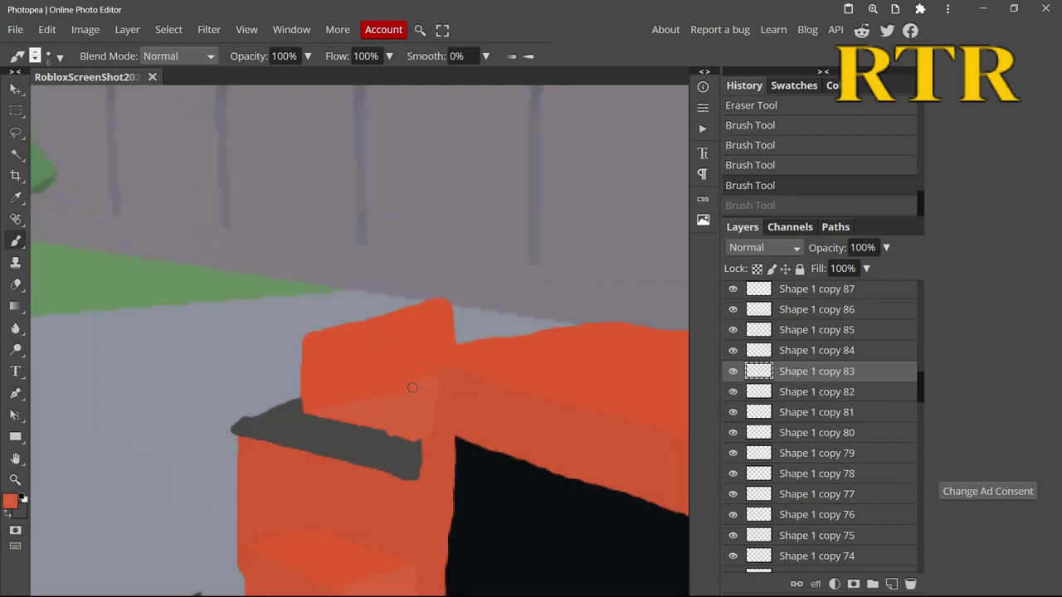
left_click_drag(412, 379, 432, 370)
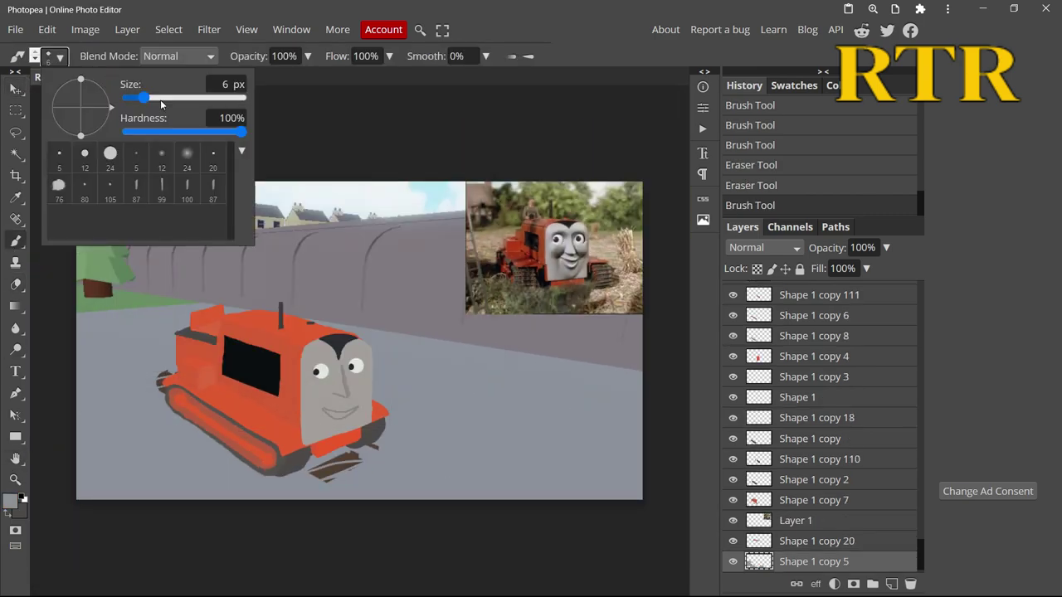
Cover the leftover railway sleepers around the tractor with ground grey on Shape 1 copy 5, using a larger brush.
left_click(162, 99)
left_click_drag(163, 385, 156, 363)
scroll(593, 261, "up", 8)
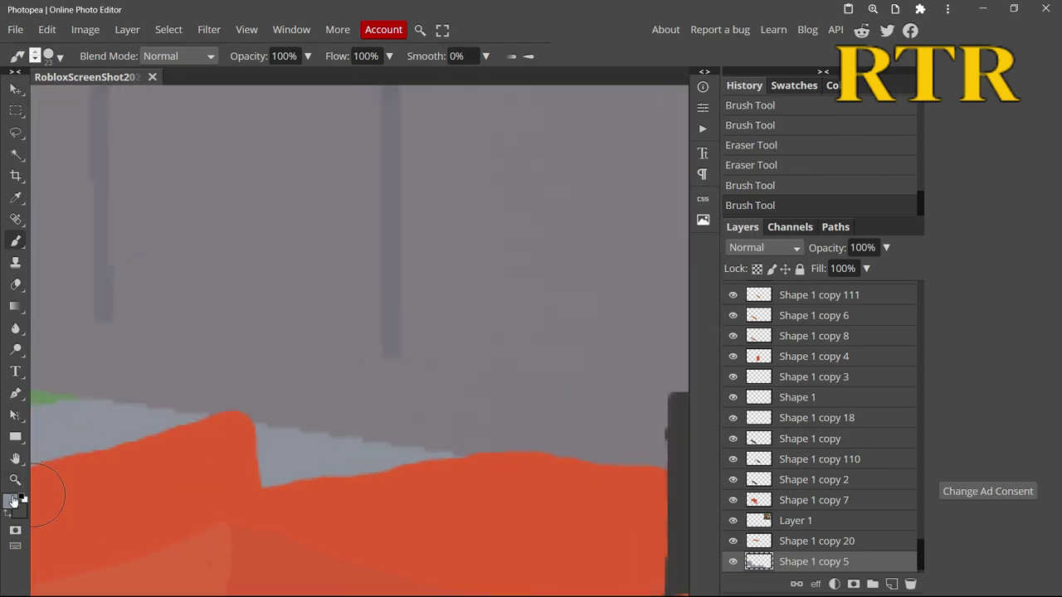
Paint a dark cap (322f2d) at the rear of the roof on Shape 1 copy 2044 and trim the black window on Shape 1 copy 100.
left_click(35, 56)
left_click(35, 56)
left_click(350, 446)
left_click(10, 501)
left_click(138, 320)
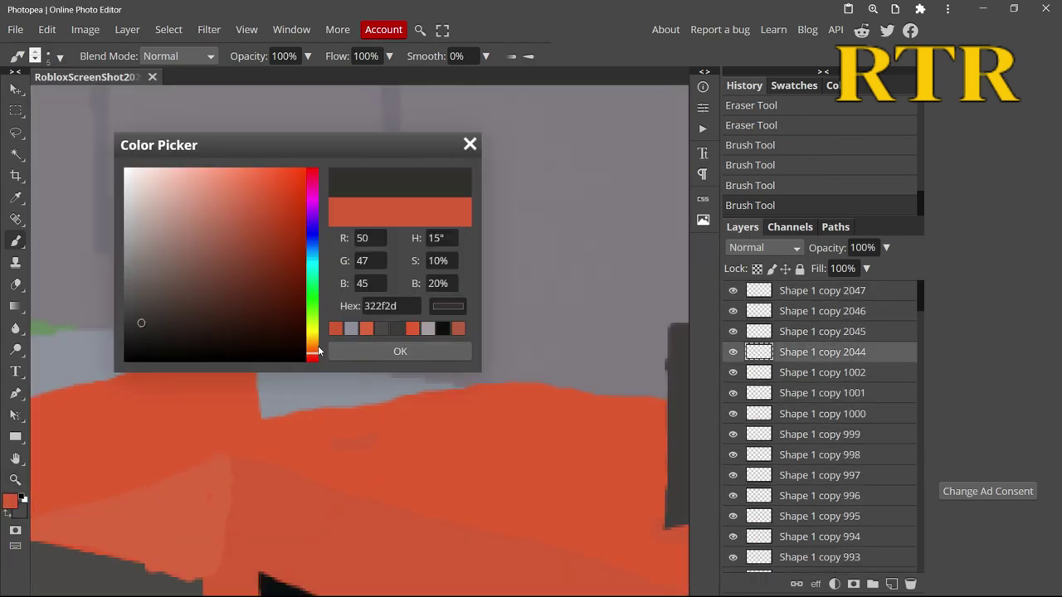
left_click(398, 350)
left_click_drag(336, 440, 329, 423)
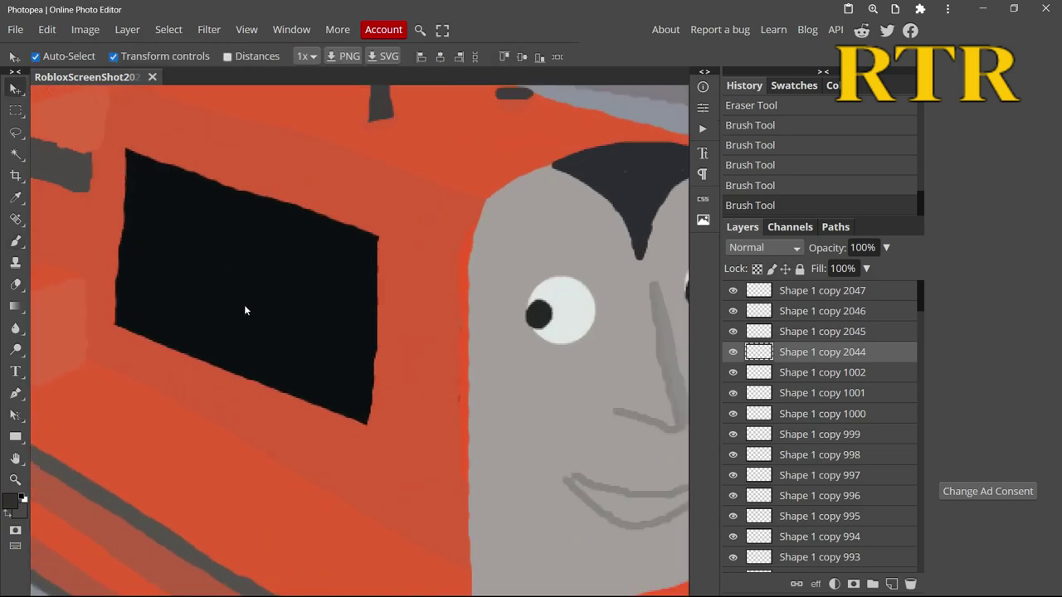
left_click(243, 308, "ctrl")
key("e")
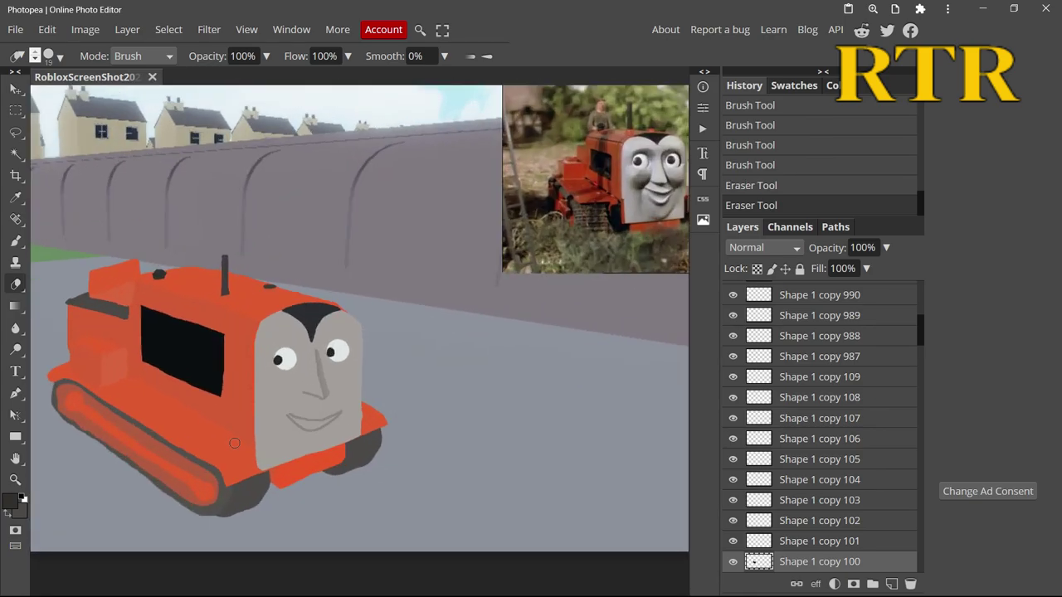
Apply a darker orange Color Overlay to the tractor's body side on Shape 1 copy 7.
key("v")
right_click(782, 561)
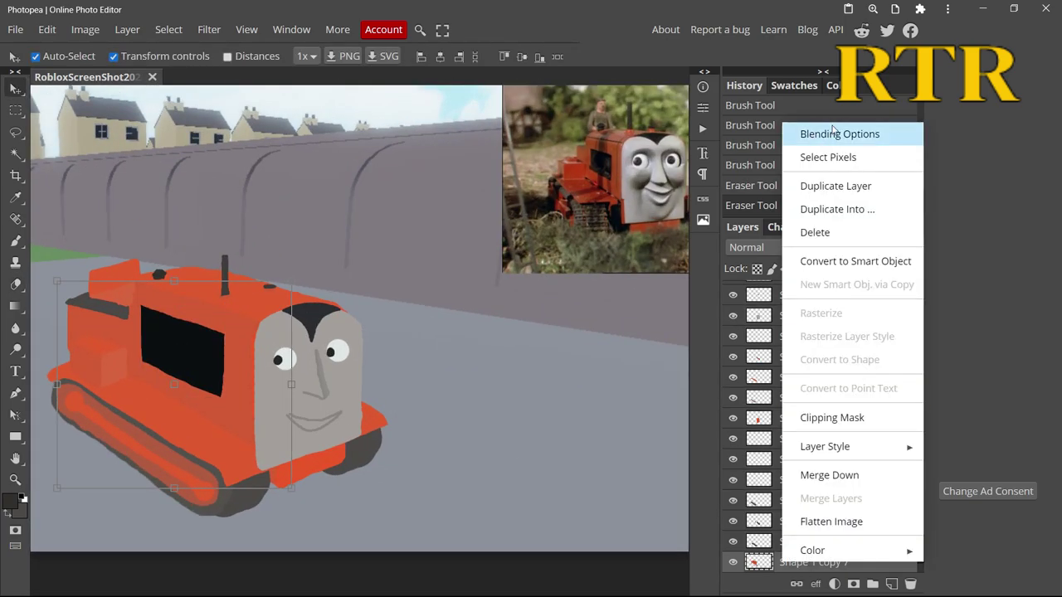
left_click(838, 134)
left_click(165, 332)
left_click(469, 230)
left_click(84, 499)
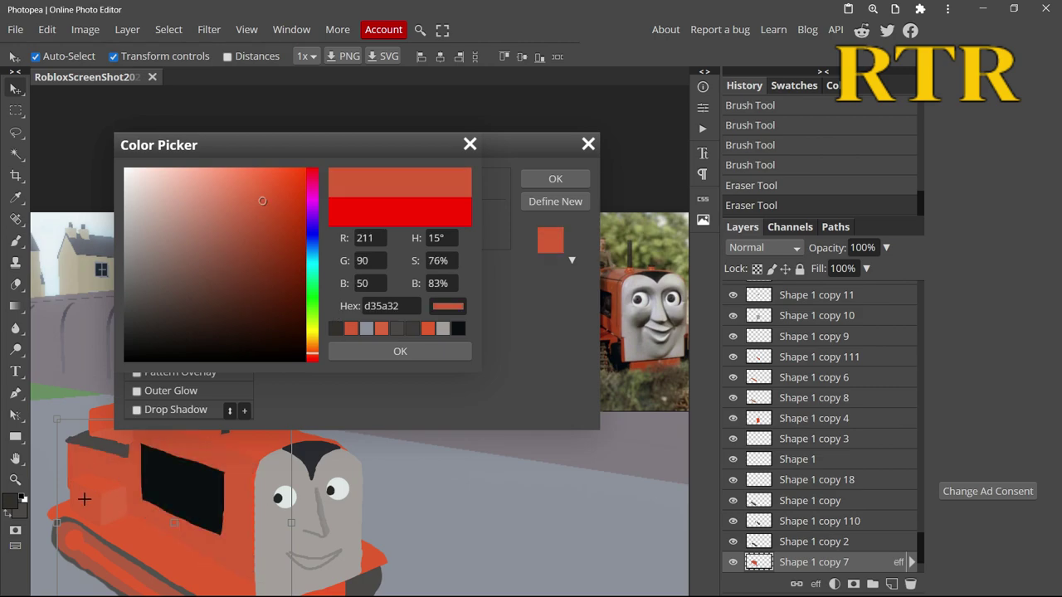
left_click_drag(258, 218, 258, 228)
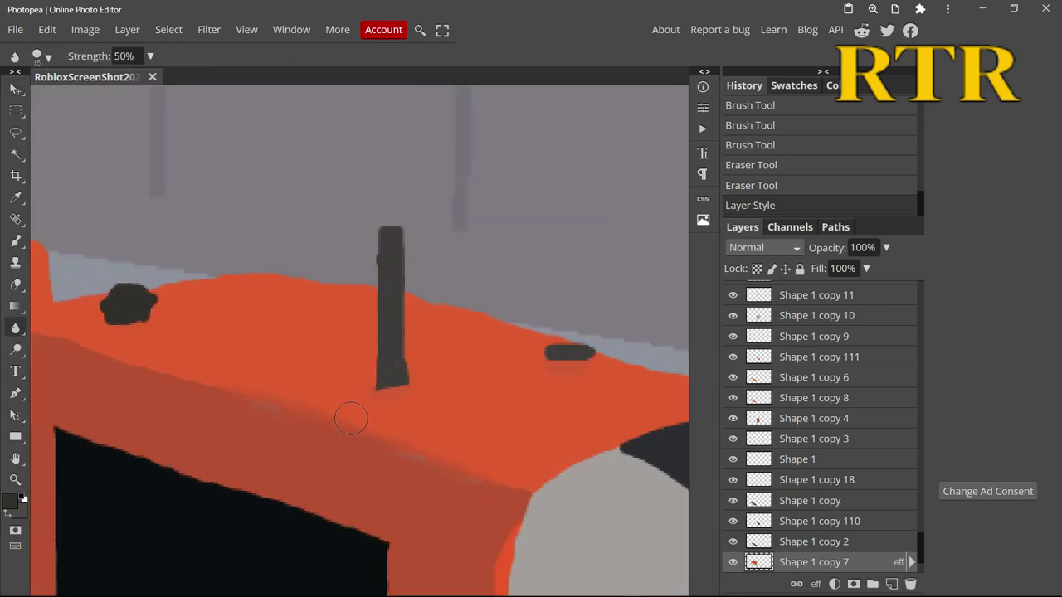
Undo the blur along the roof edge on Shape 1 copy 7 and touch up that edge with the sampled darker orange.
key("ctrl+z")
key("b")
left_click(298, 259, "alt")
left_click(42, 56)
key("ctrl+t")
key("b")
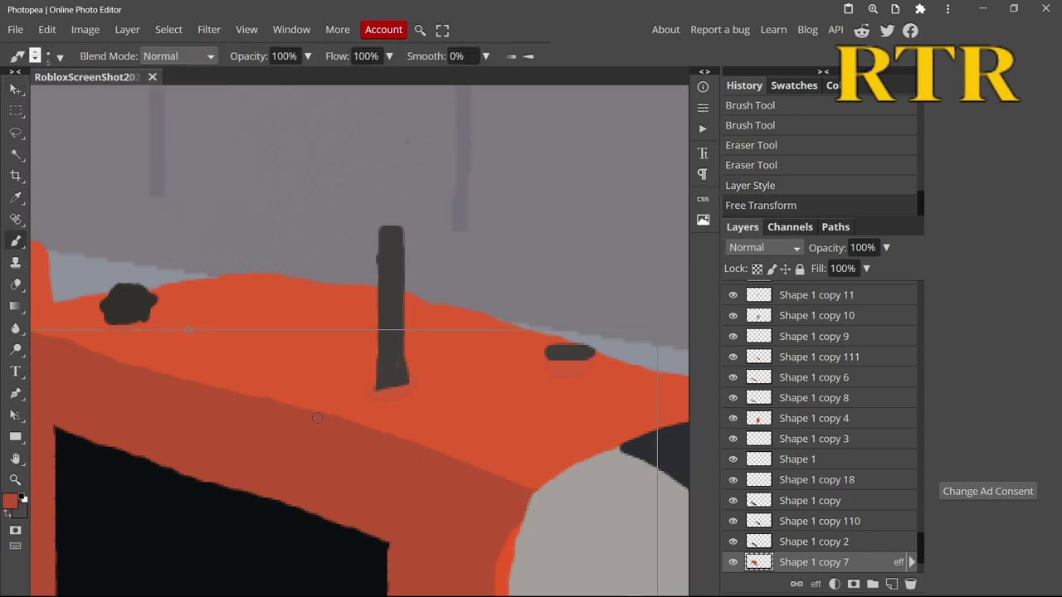
left_click(64, 349)
Blur the edge between the roof and the body side on Shape 1 copy 20 and Shape 1 copy 7.
key("v")
left_click(117, 268)
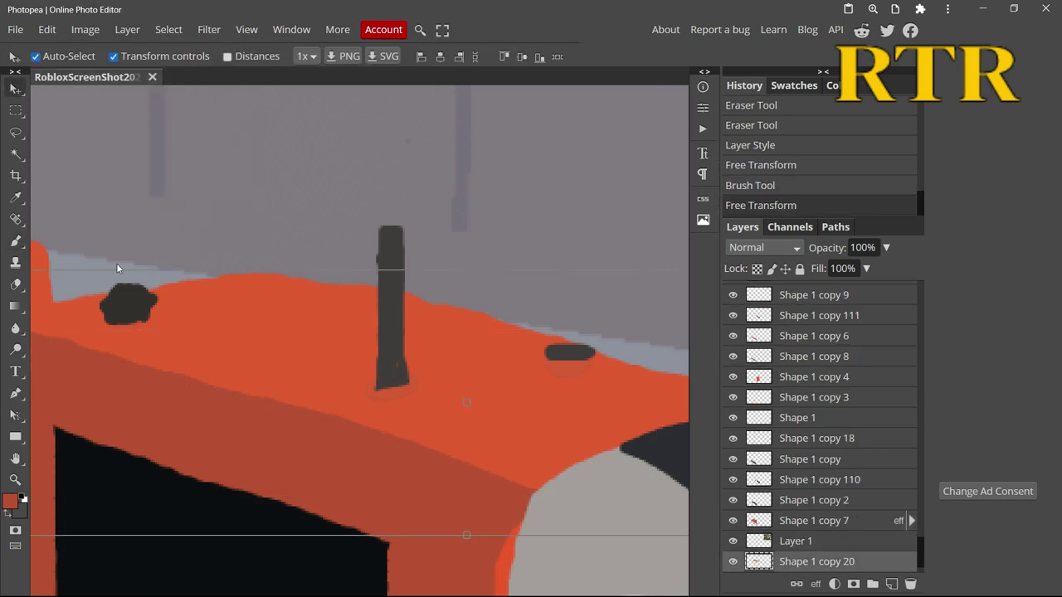
left_click(15, 328)
left_click_drag(282, 435, 384, 503)
left_click(497, 477, "ctrl")
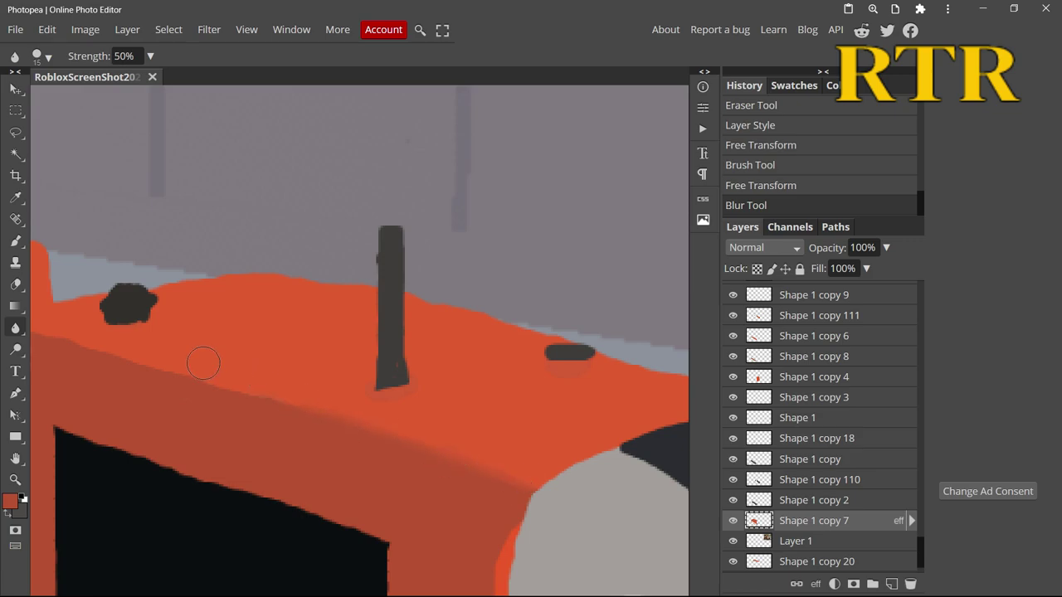
left_click_drag(204, 363, 207, 370)
scroll(208, 370, "down", 5)
scroll(238, 324, "up", 5)
Blur the edges of the lighter orange triangular face on Shape 1 copy 83.
left_click(249, 305, "ctrl")
left_click_drag(214, 308, 219, 313)
left_click(91, 331)
scroll(91, 330, "down", 5)
scroll(155, 323, "up", 5)
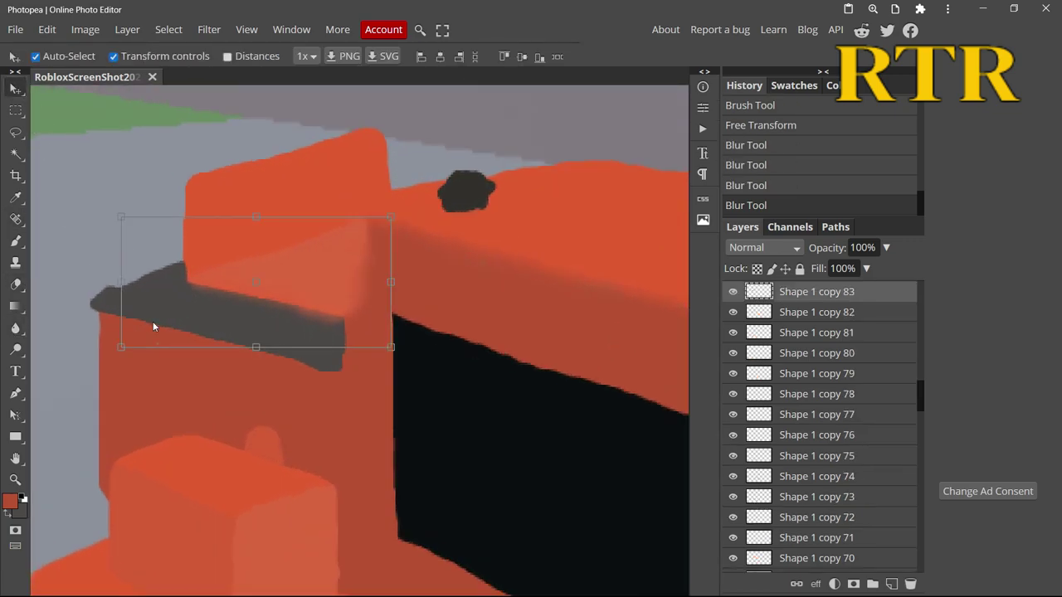
Erase the lower edge of the dark rear ledge on Shape 1 copy 76 to make it narrower.
left_click(373, 351, "ctrl")
left_click(330, 398, "ctrl")
key("e")
left_click_drag(198, 344, 83, 285)
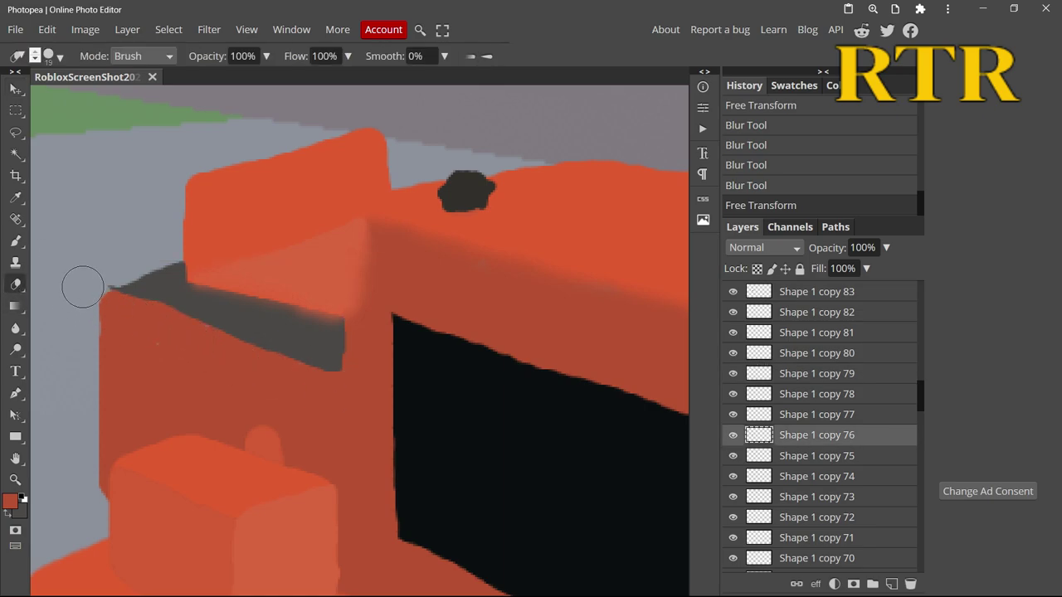
Paint a thin lighter orange stroke along the boundary between the triangular face and the dark ledge on Shape 1 copy 76.
scroll(83, 285, "down", 5)
scroll(142, 439, "up", 5)
left_click(10, 501)
key("Return")
key("b")
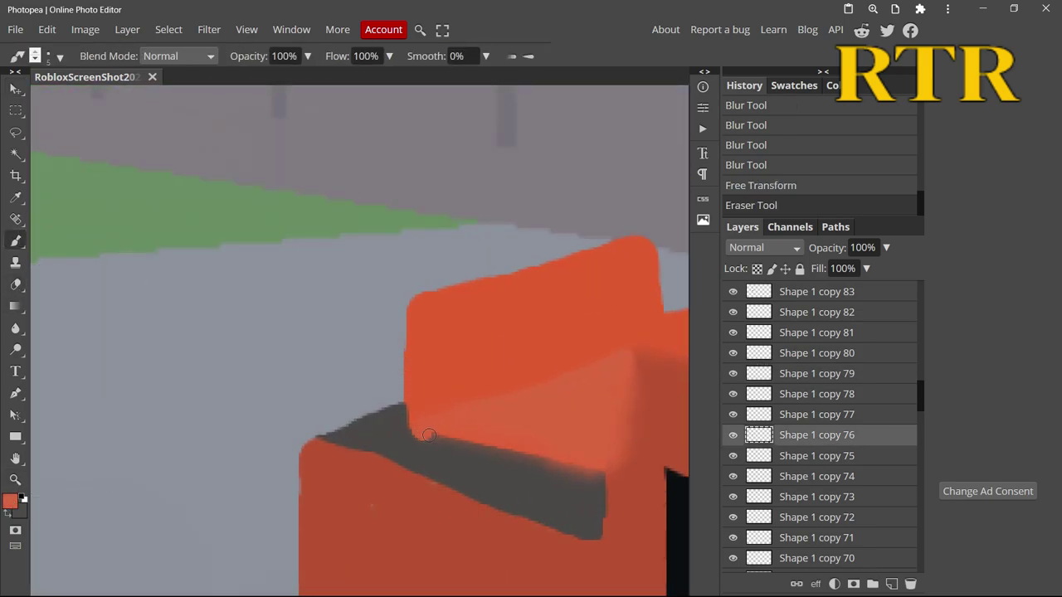
left_click_drag(432, 433, 603, 496)
scroll(566, 465, "down", 6)
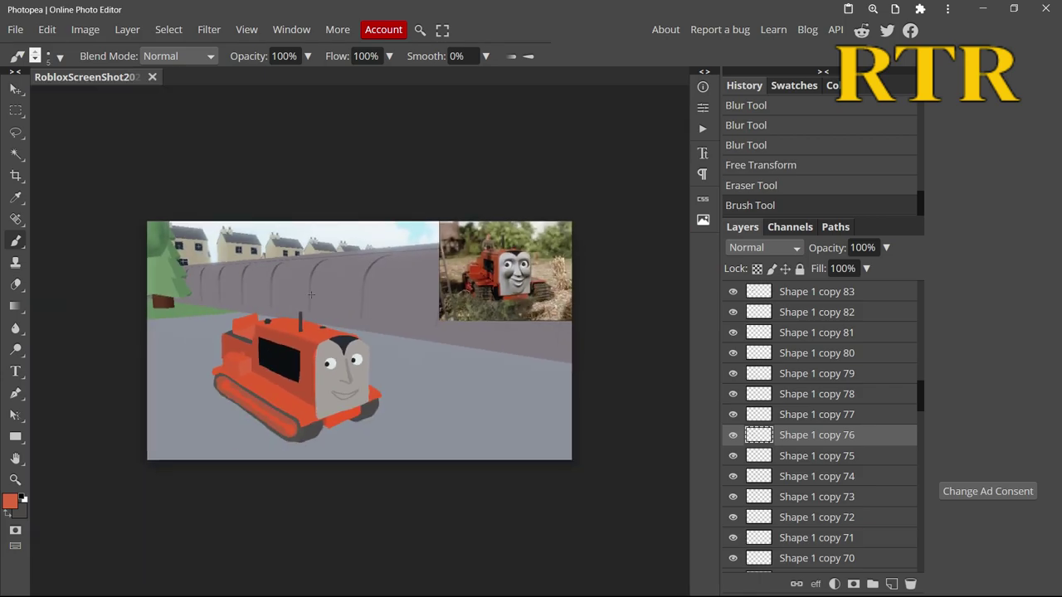
Paint the tractor's ground shadow in dark blue-grey on Shape 1 copy 106, placed directly above Shape 1 copy 5.
left_click(10, 501)
left_click(141, 267)
key("Return")
mouse_move(816, 435)
left_mouse_down()
mouse_move(817, 574)
mouse_move(817, 531)
left_mouse_up()
scroll(325, 390, "up", 4)
left_click(49, 55)
left_click_drag(125, 97, 133, 97)
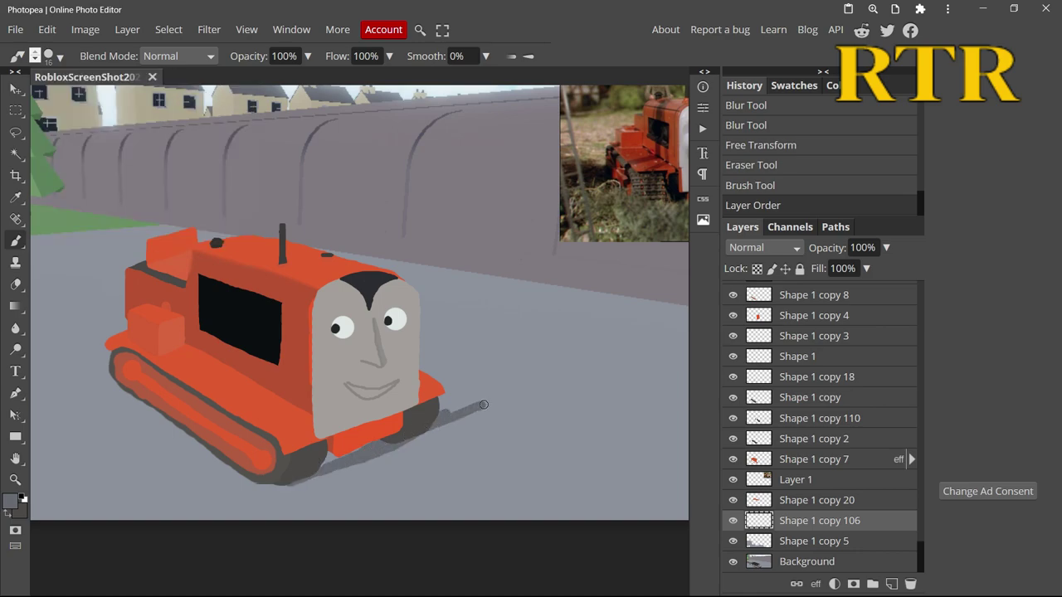
mouse_move(539, 337)
left_mouse_down()
mouse_move(571, 306)
mouse_move(437, 305)
left_mouse_up()
left_click(50, 56)
left_click_drag(124, 92, 158, 92)
mouse_move(332, 456)
left_mouse_down()
mouse_move(398, 444)
mouse_move(506, 377)
mouse_move(455, 315)
mouse_move(497, 374)
mouse_move(464, 390)
left_mouse_up()
Trim the shadow's edges and paint a small cap-shaped bump on its upper edge on Shape 1 copy 106.
key("e")
mouse_move(439, 286)
left_mouse_down()
mouse_move(404, 296)
mouse_move(548, 311)
mouse_move(521, 305)
left_mouse_up()
key("b")
key("e")
scroll(521, 305, "up", 5)
key("b")
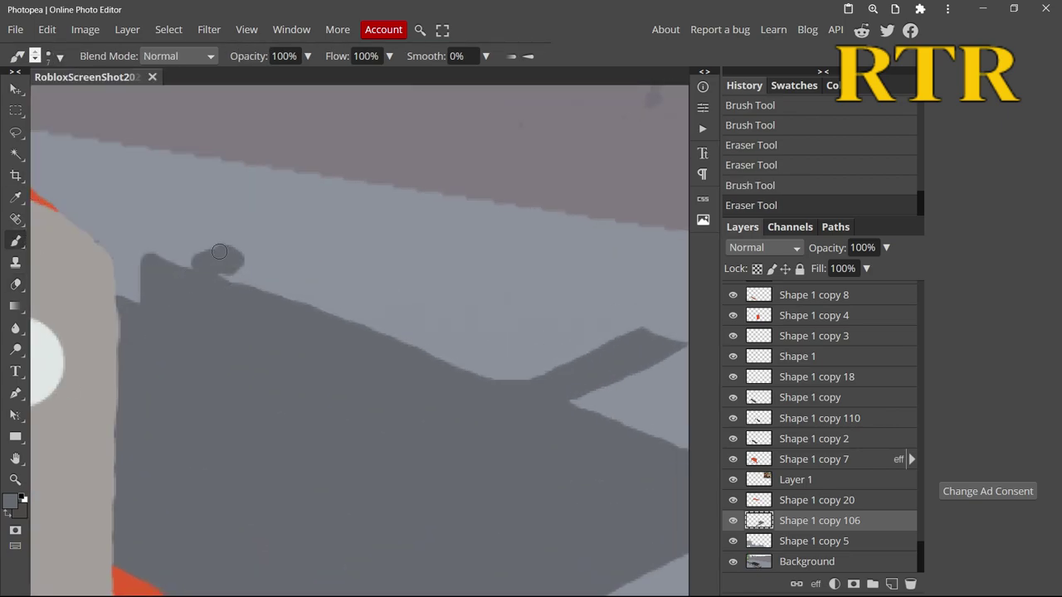
left_click_drag(220, 251, 202, 262)
scroll(208, 261, "down", 5)
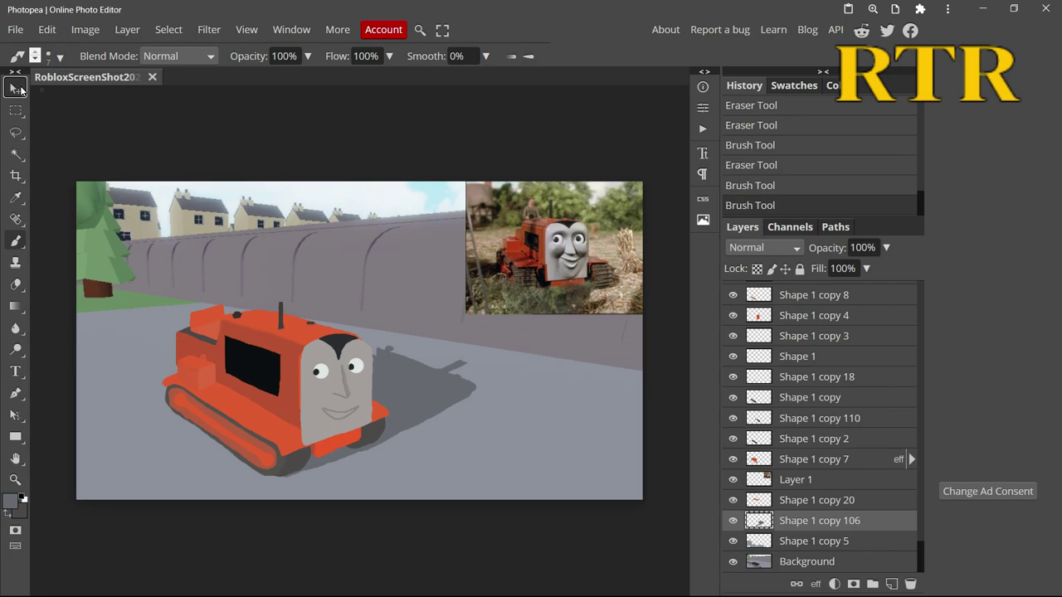
Hide the reference picture on Layer 1.
left_click(17, 87)
left_click(733, 479)
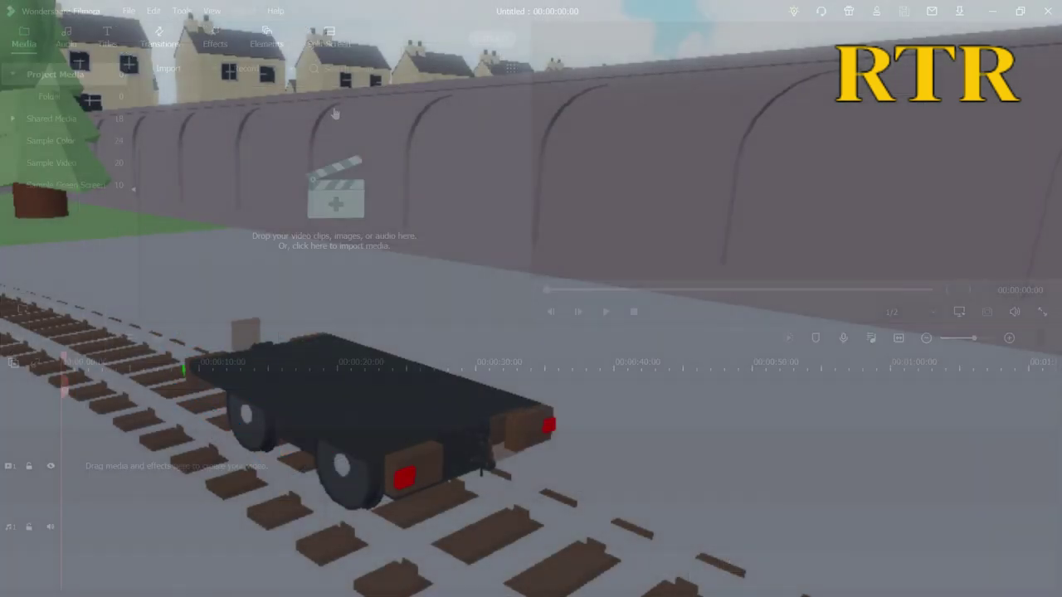